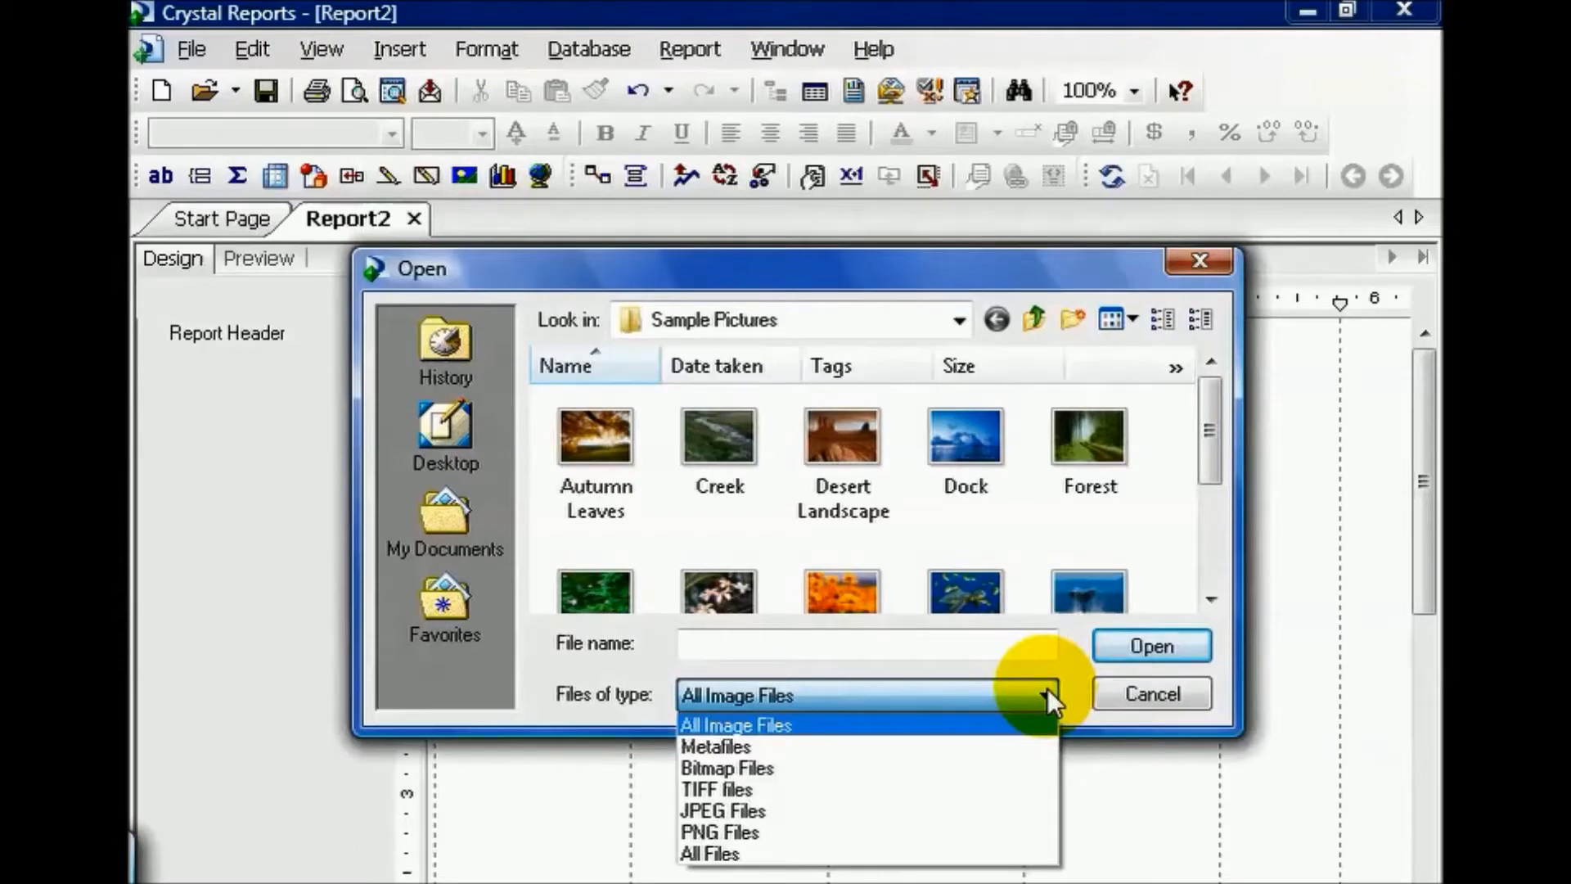
# Insert the Dock sample picture at the upper-left corner of the Report Header section
pyautogui.click(1039, 719)
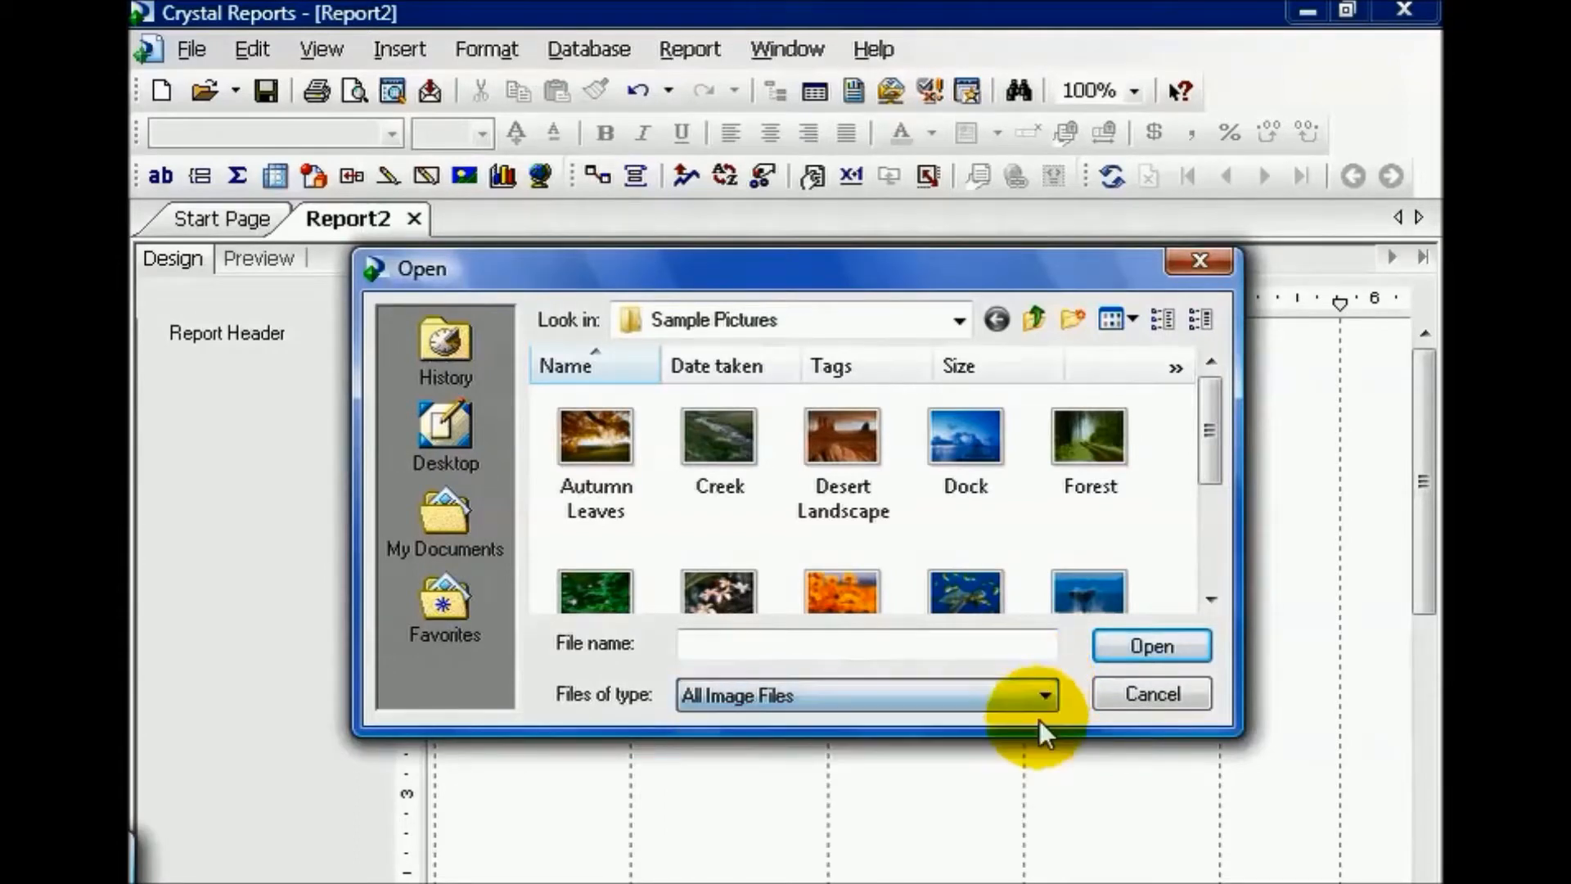
pyautogui.doubleClick(968, 443)
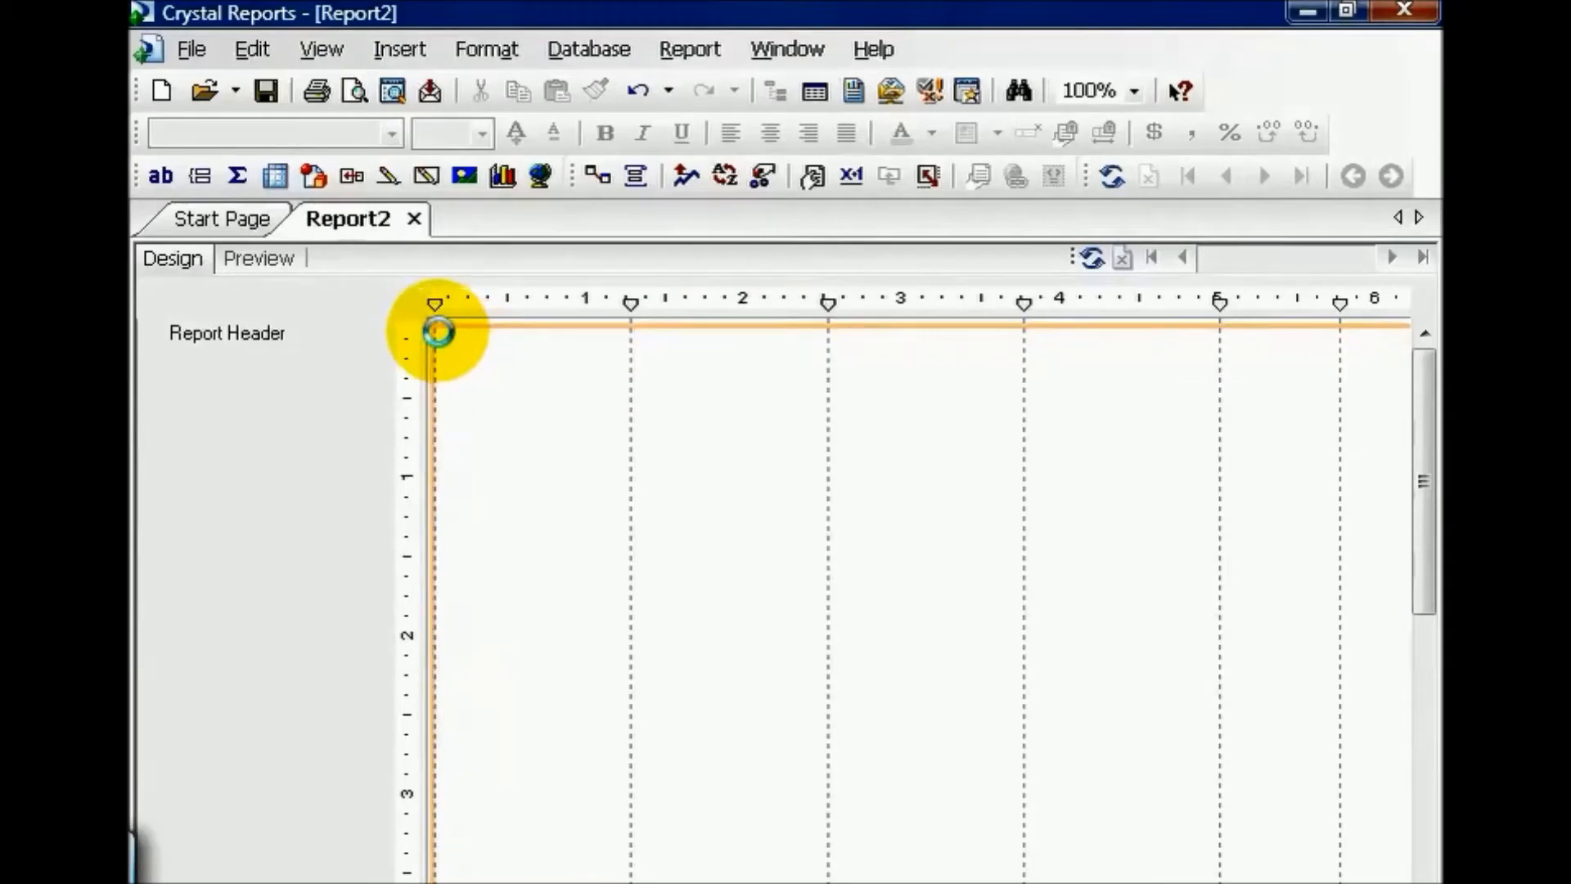
pyautogui.click(439, 331)
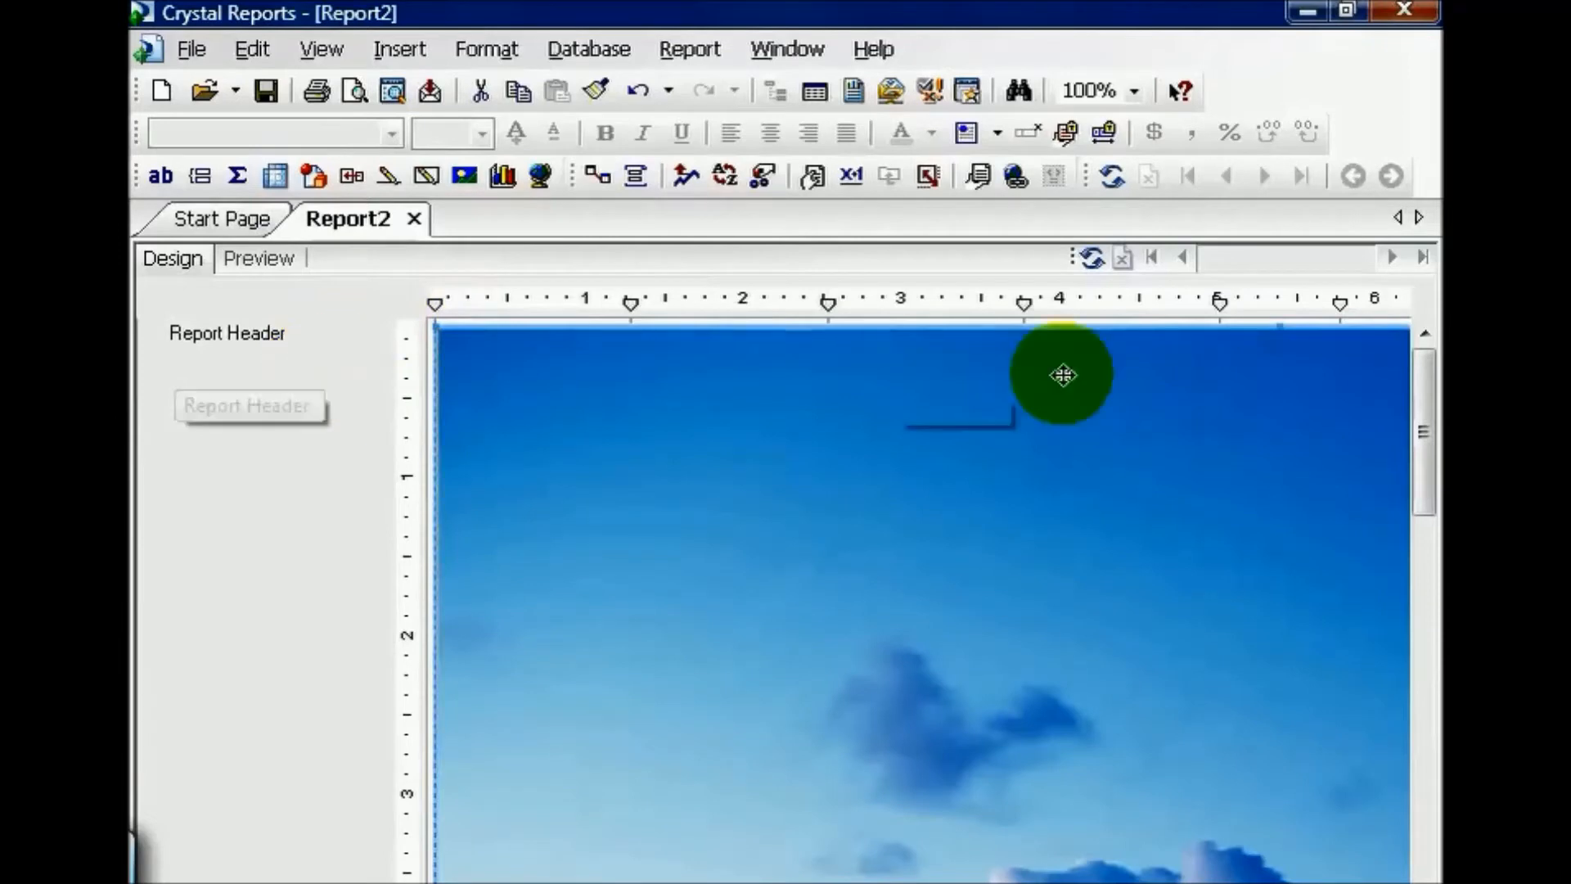
# Shrink the picture from its lower-left corner and move it back to the left margin of the Report Header
pyautogui.moveTo(1433, 397); pyautogui.dragTo(1436, 647)
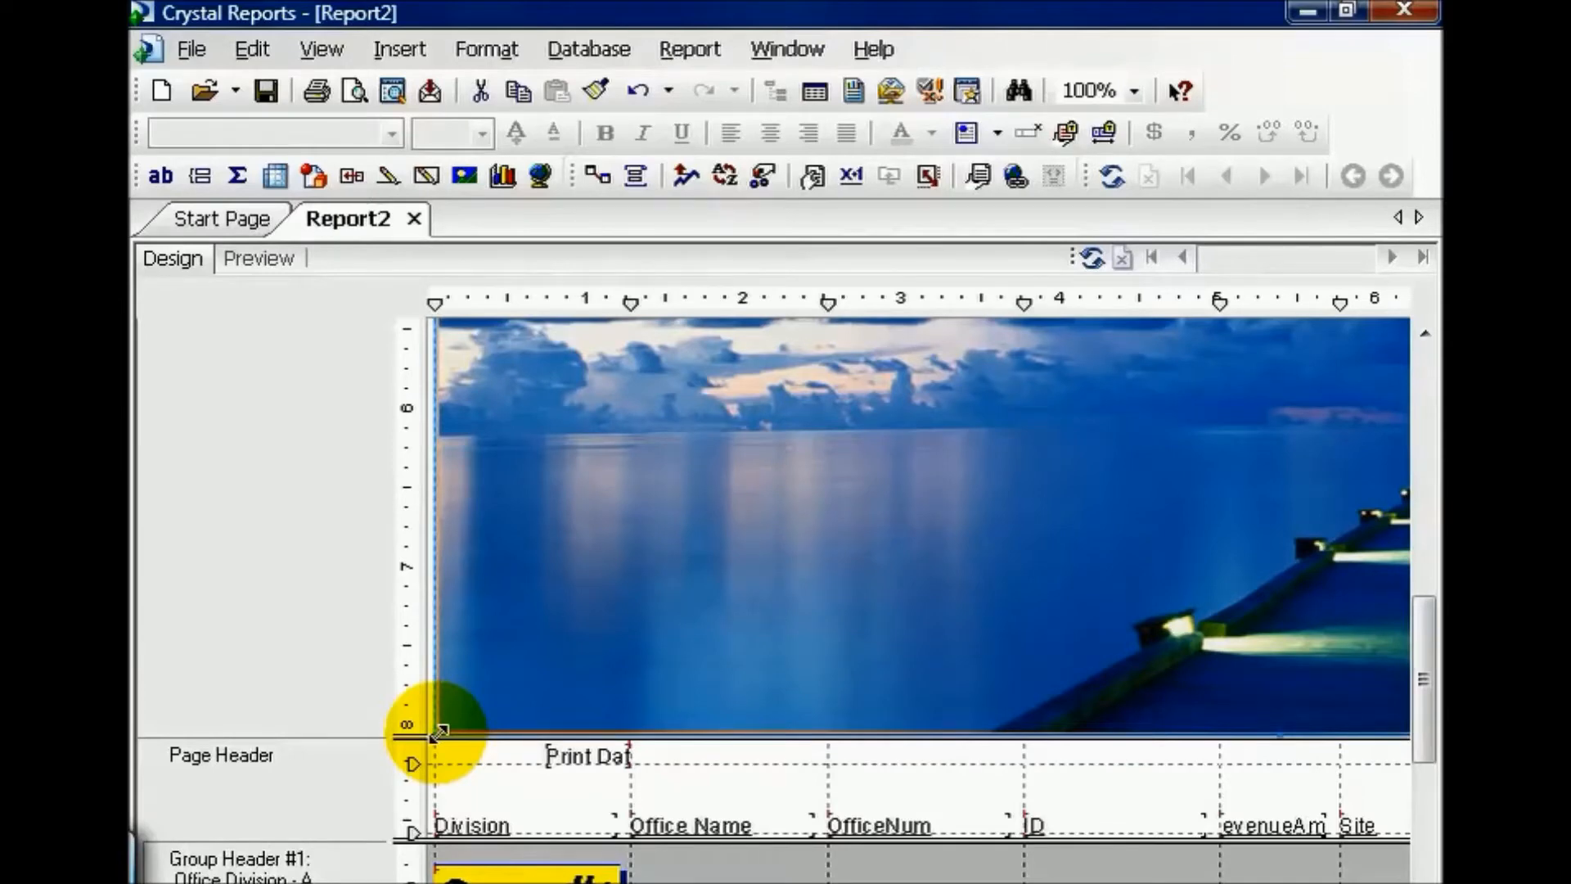
pyautogui.moveTo(439, 730); pyautogui.dragTo(862, 468)
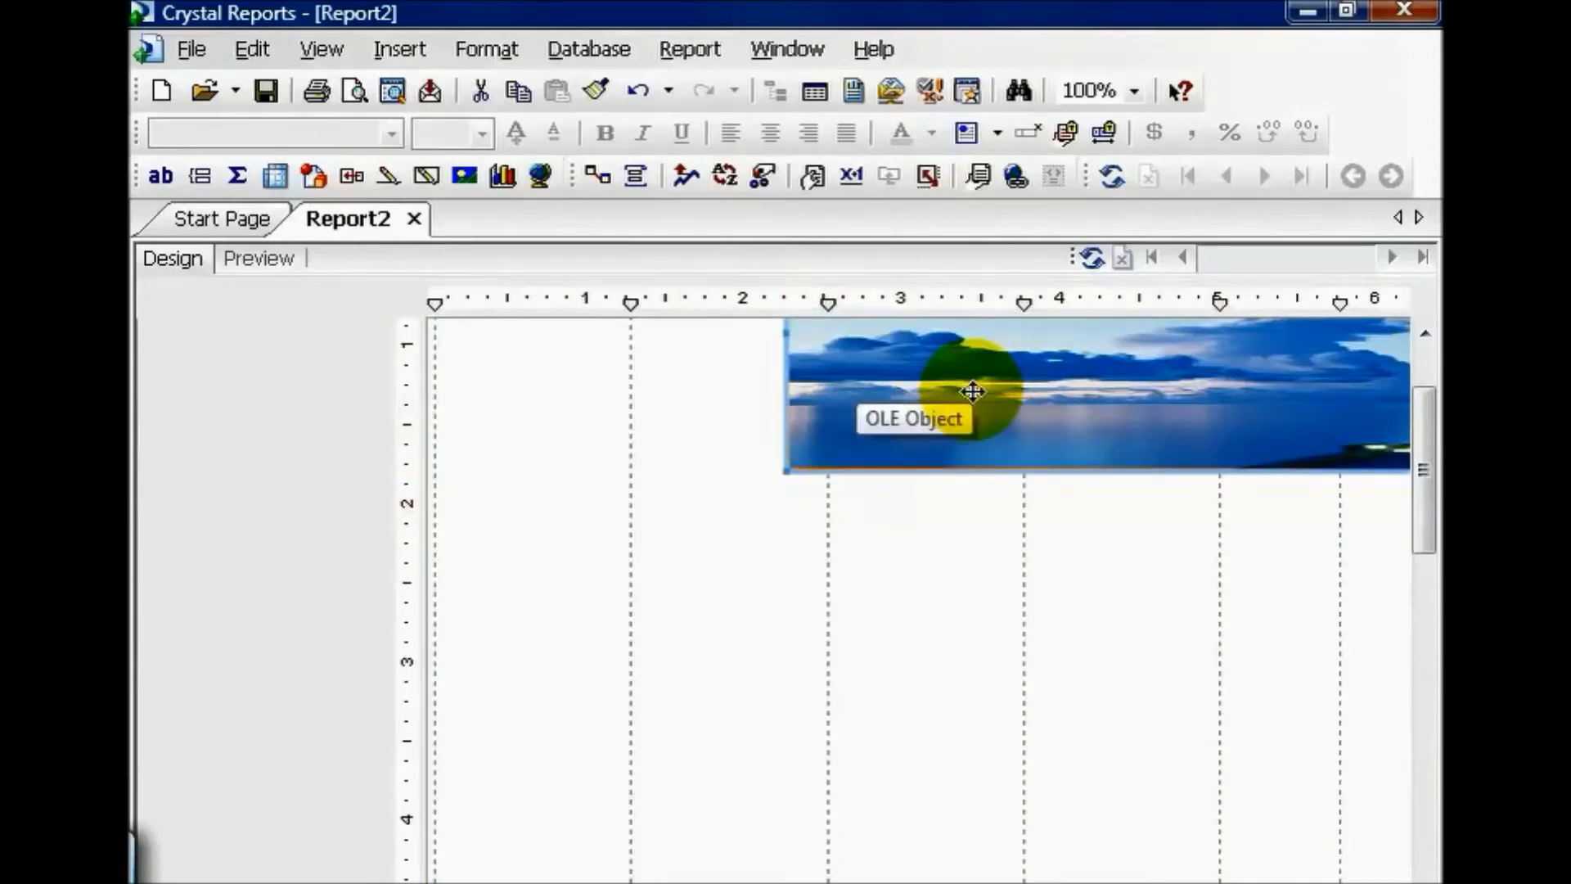
pyautogui.moveTo(972, 392); pyautogui.dragTo(620, 515)
pyautogui.moveTo(1125, 883); pyautogui.dragTo(1289, 883)
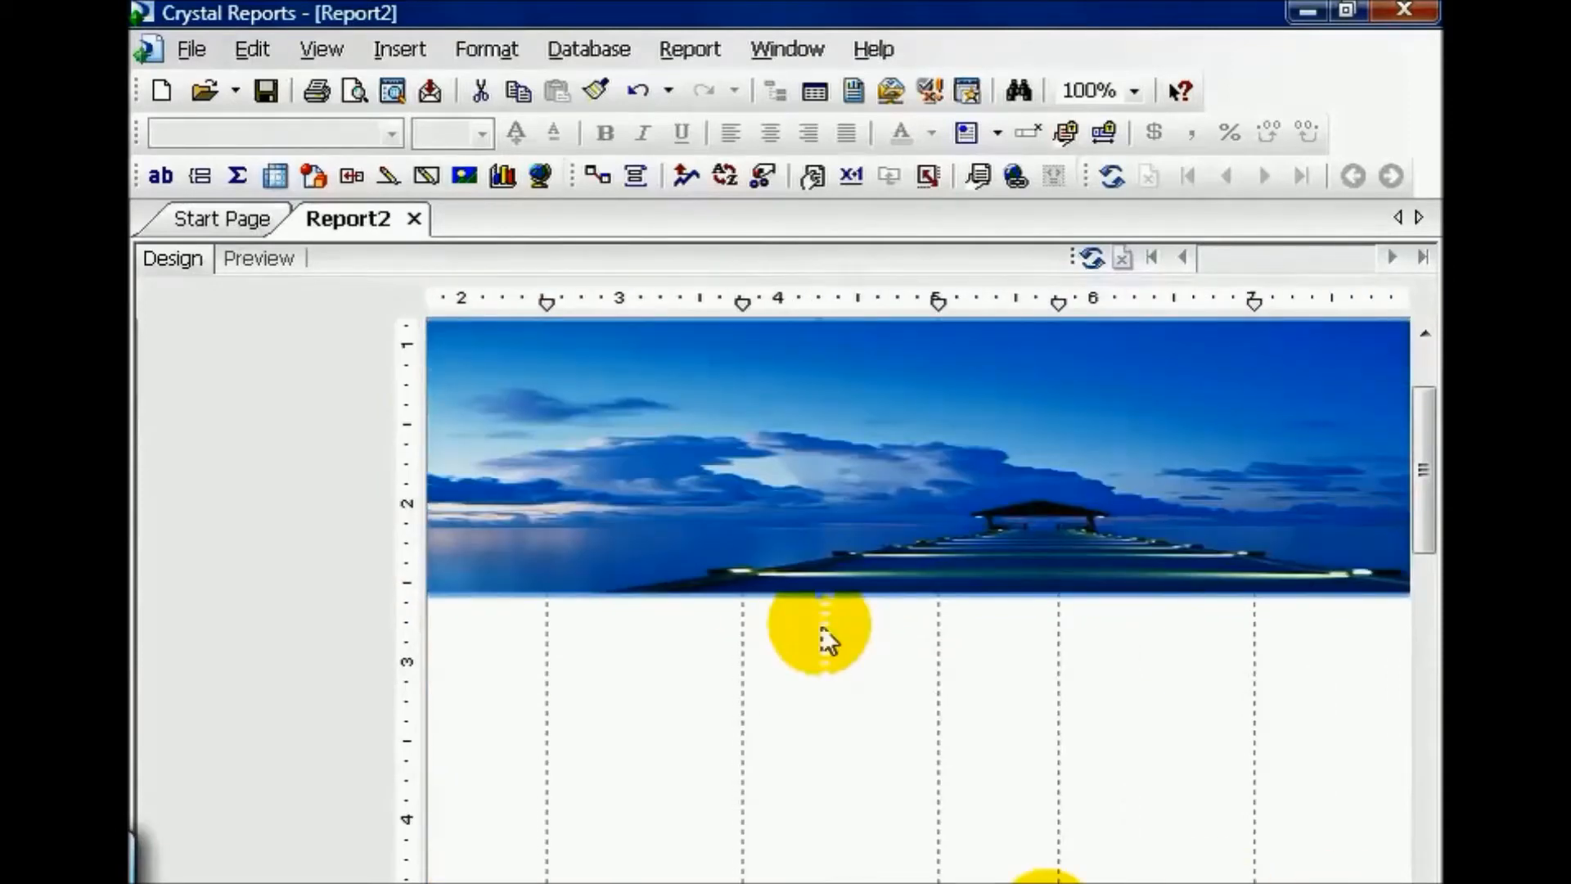
pyautogui.moveTo(1047, 883); pyautogui.dragTo(797, 882)
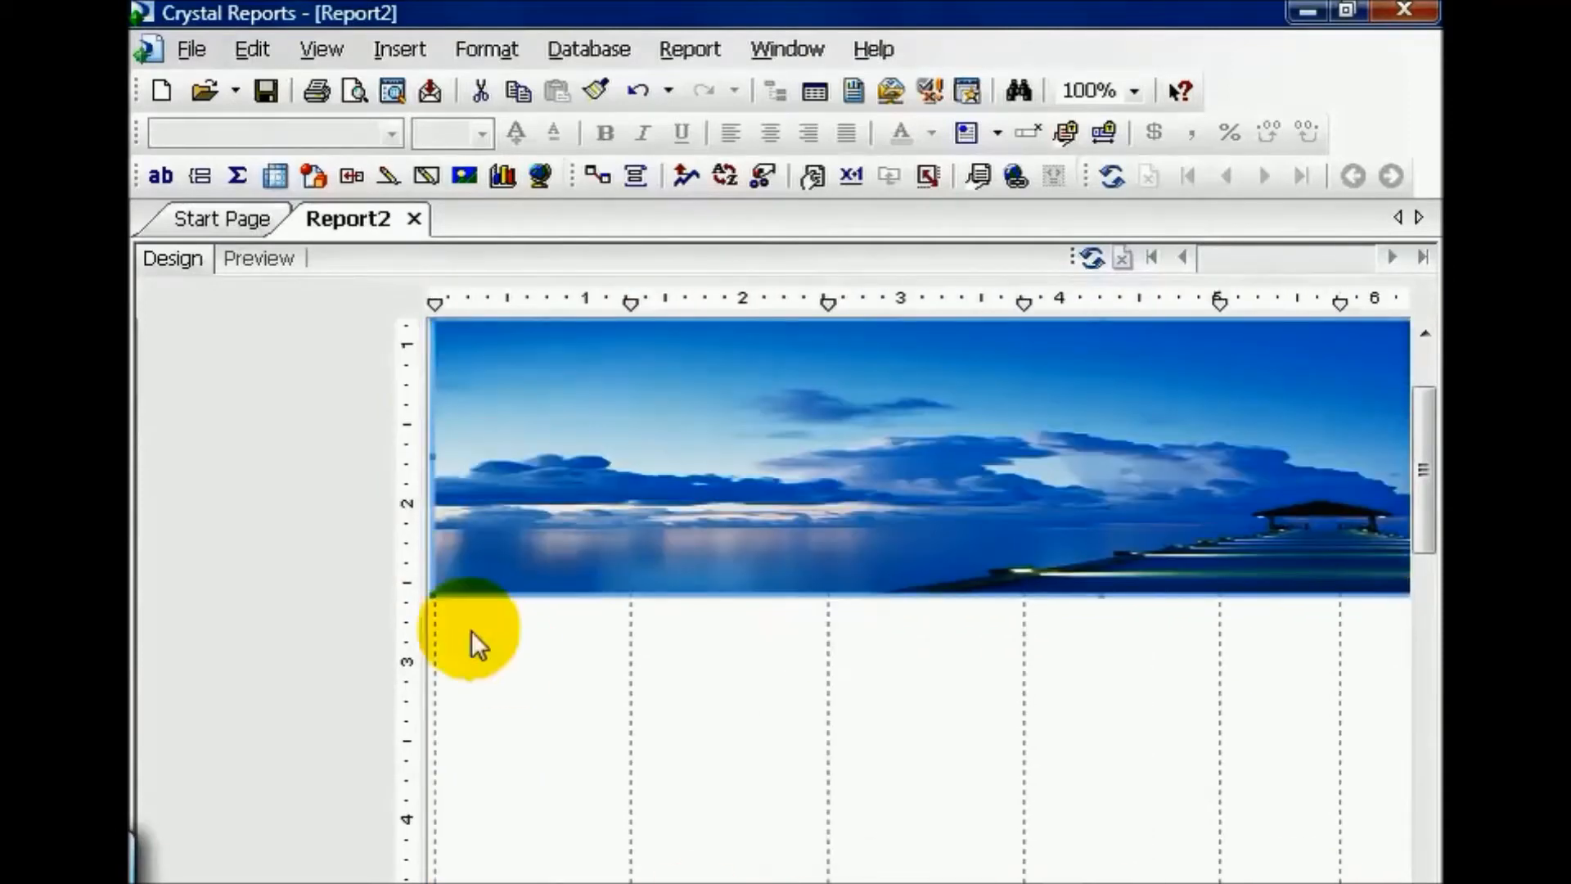
# Resize the picture to about 5 in wide by 3 in high, keeping it against the left margin
pyautogui.click(433, 591)
pyautogui.moveTo(434, 590); pyautogui.dragTo(1058, 562)
pyautogui.moveTo(1262, 413); pyautogui.dragTo(637, 411)
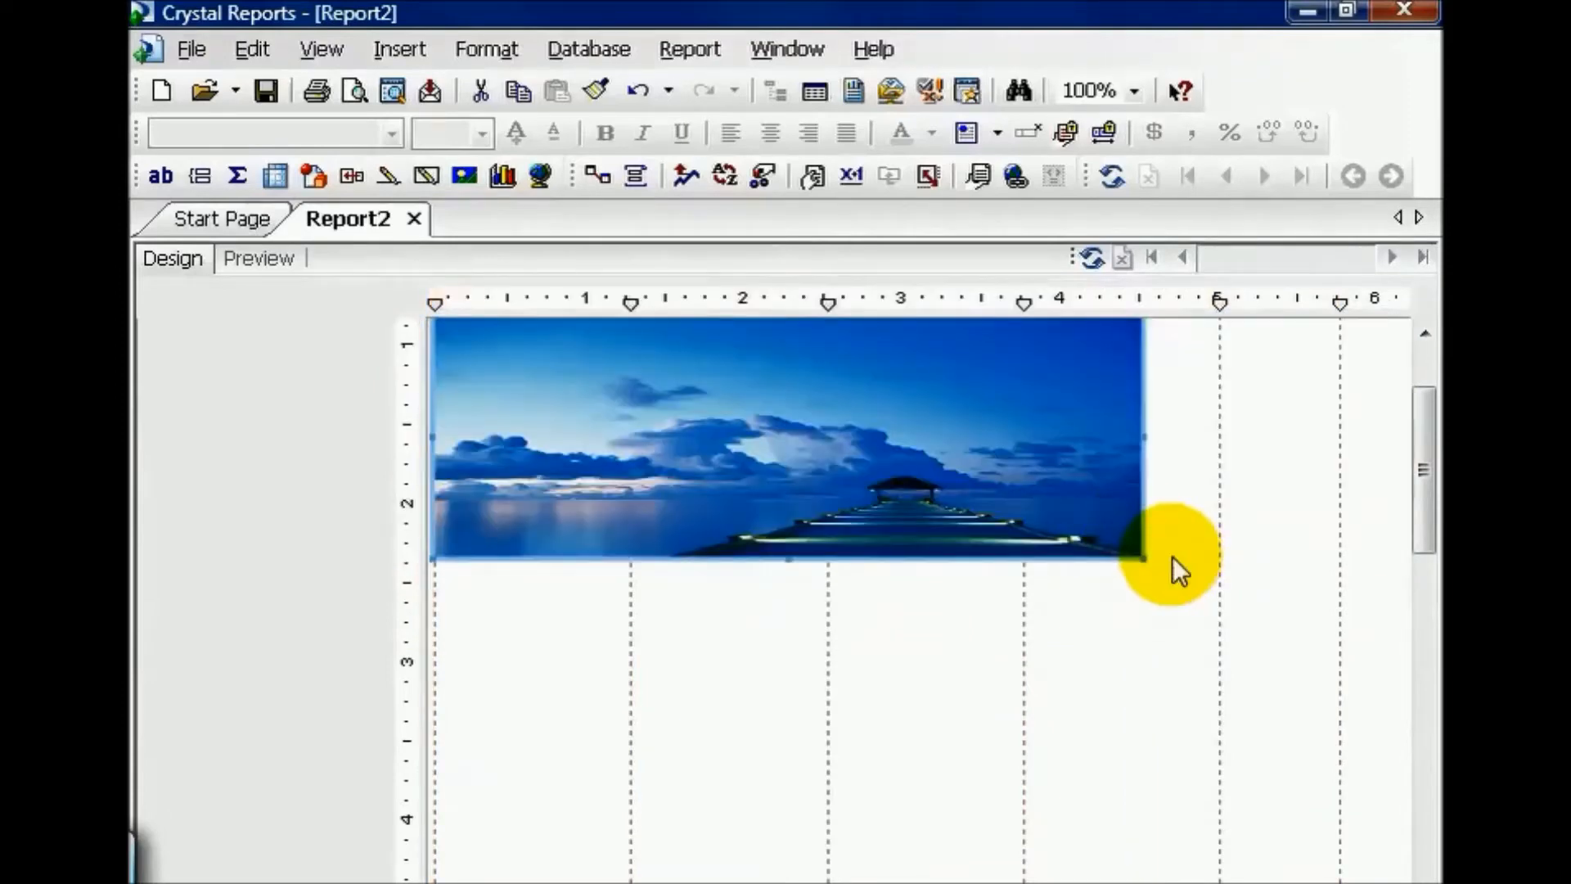
pyautogui.moveTo(1143, 558); pyautogui.dragTo(1218, 784)
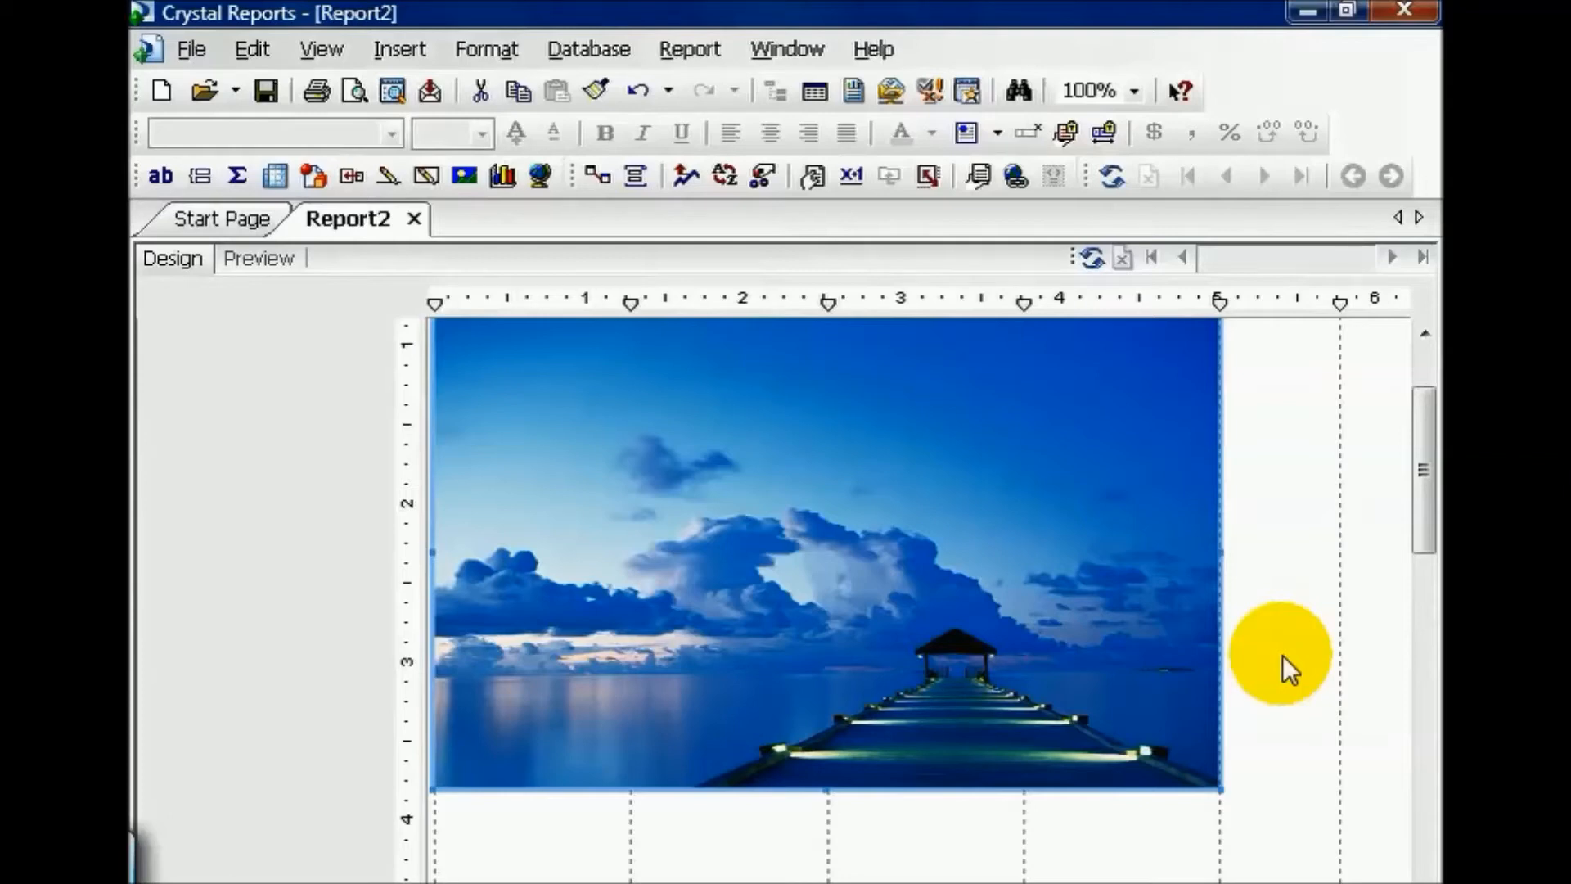
# Move the picture to the top of the Report Header and reduce the section's height to the picture's lower edge
pyautogui.moveTo(1425, 512); pyautogui.dragTo(1429, 712)
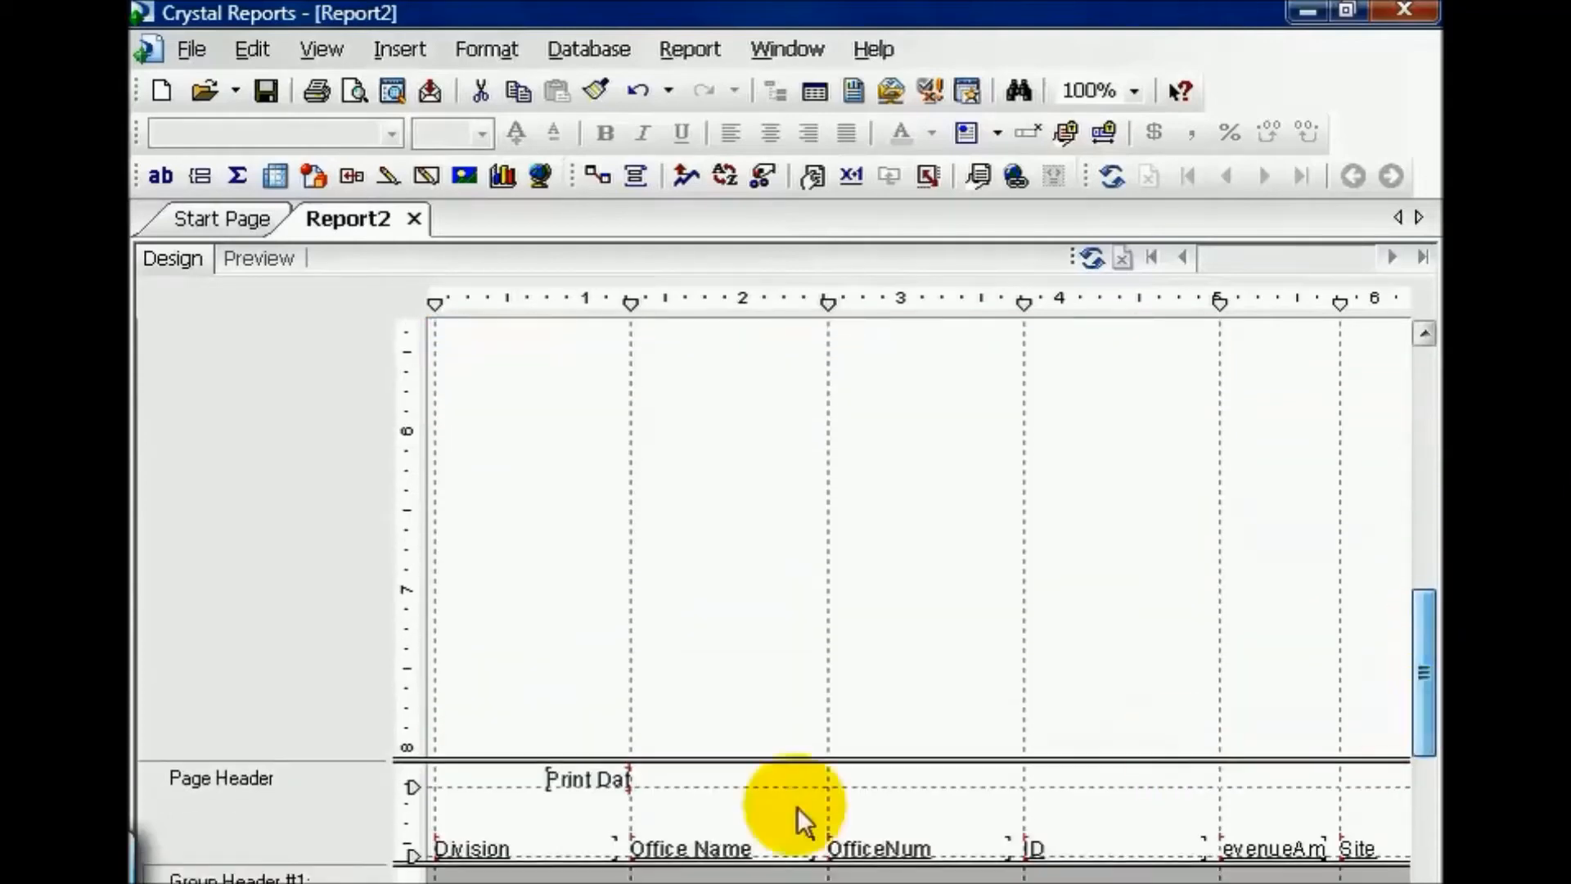
pyautogui.moveTo(414, 759); pyautogui.dragTo(434, 366)
pyautogui.moveTo(1438, 603); pyautogui.dragTo(1436, 381)
pyautogui.moveTo(964, 519); pyautogui.dragTo(960, 399)
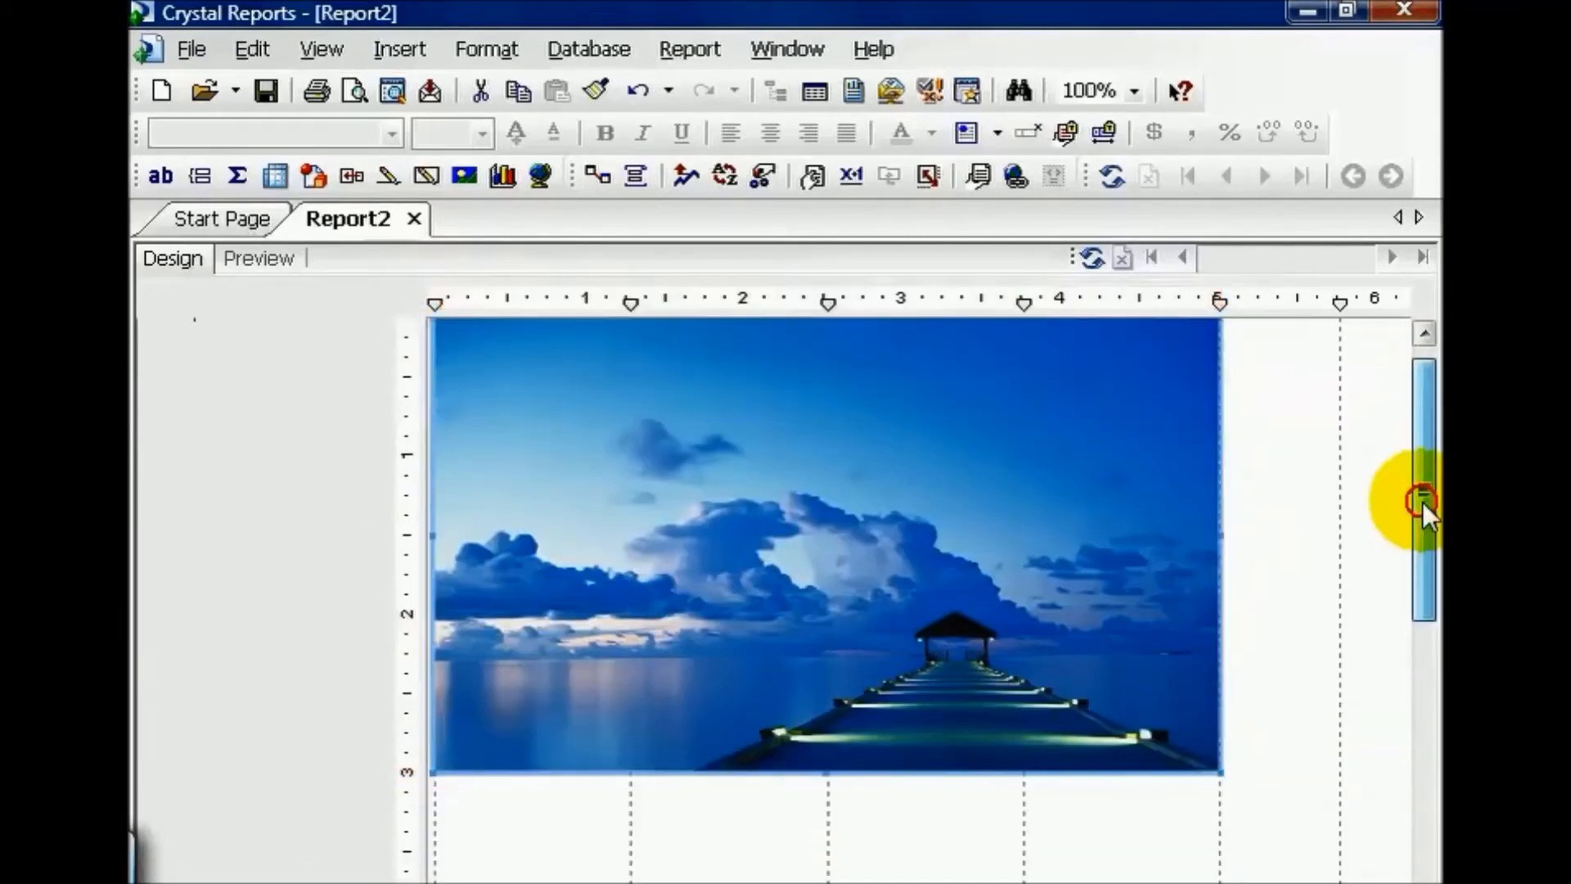
pyautogui.moveTo(1422, 502); pyautogui.dragTo(1423, 582)
pyautogui.moveTo(1192, 753); pyautogui.dragTo(1185, 628)
pyautogui.moveTo(1422, 491); pyautogui.dragTo(1422, 406)
# Open the picture's format settings, review its size options, and set a Single border line on all four sides
pyautogui.click(885, 446)
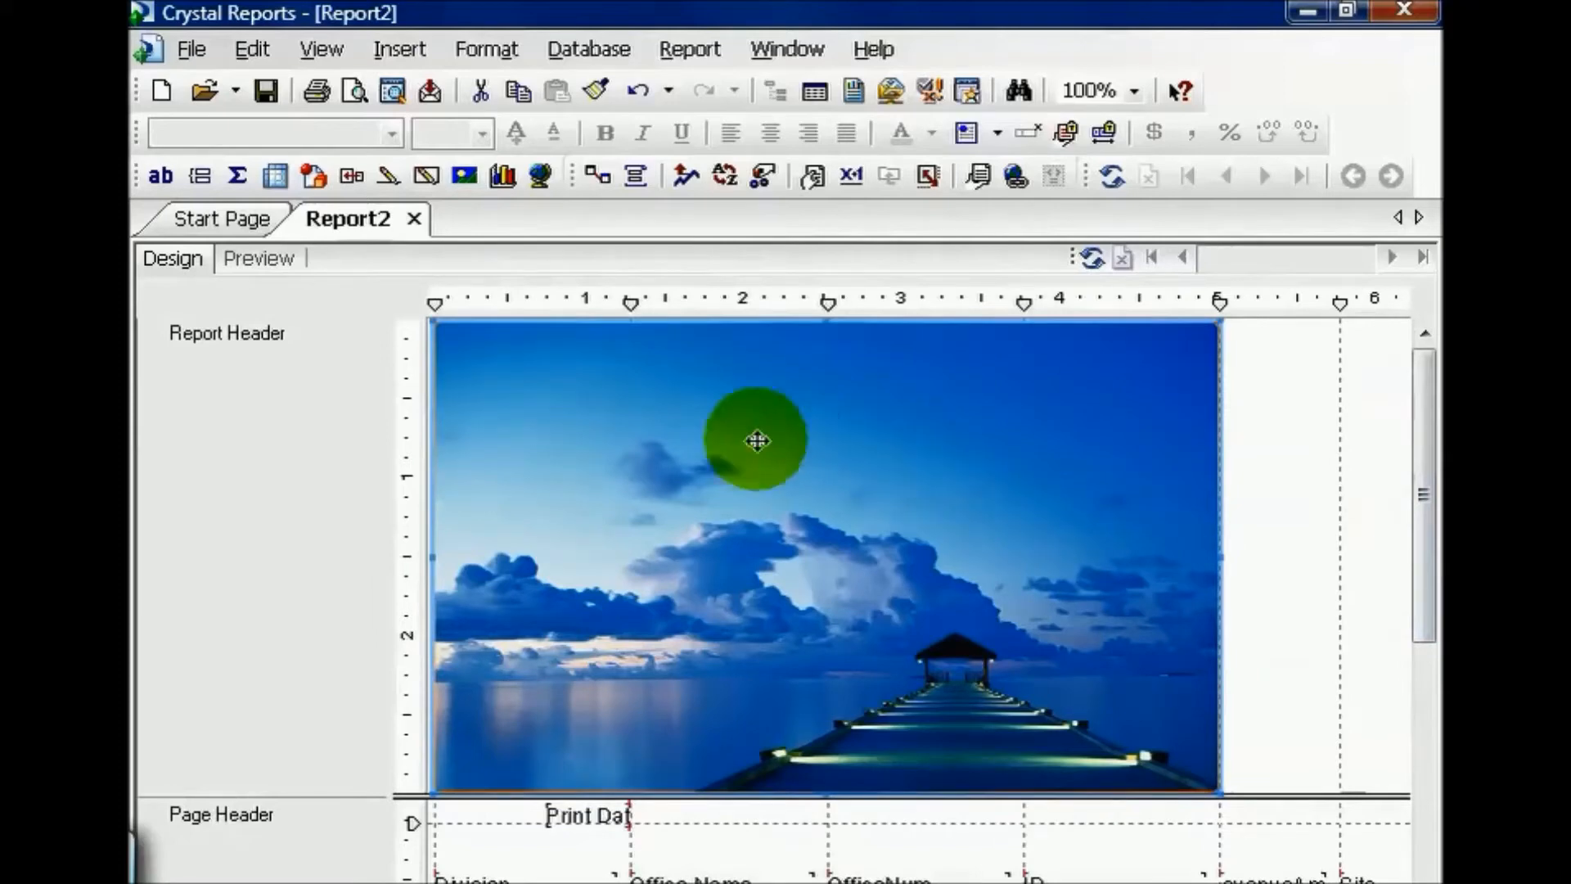
pyautogui.rightClick(759, 445)
pyautogui.click(831, 514)
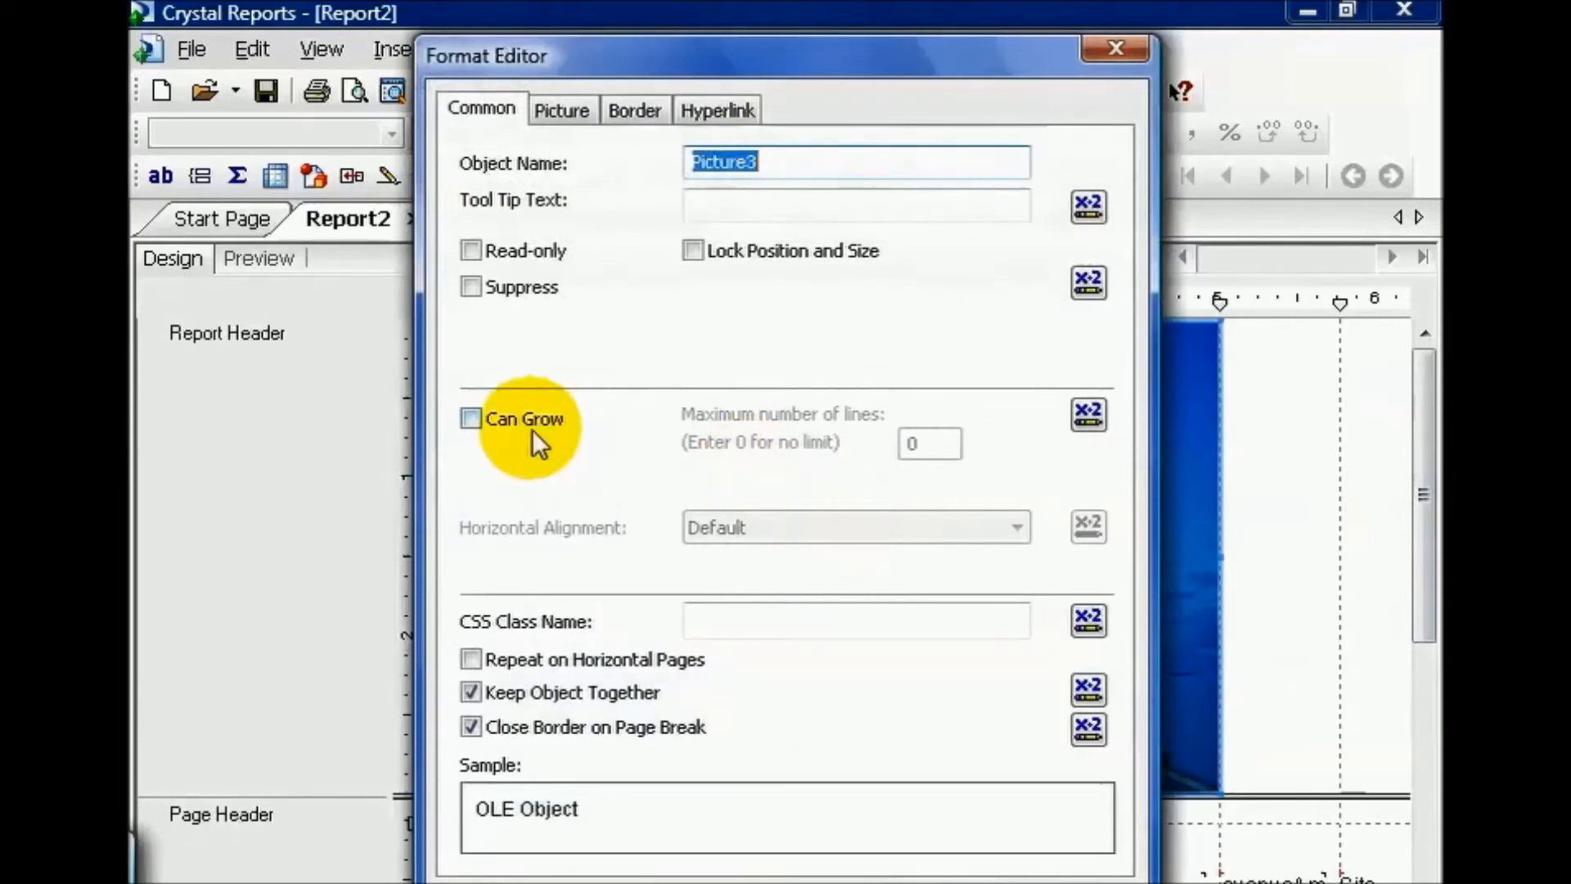
pyautogui.click(584, 122)
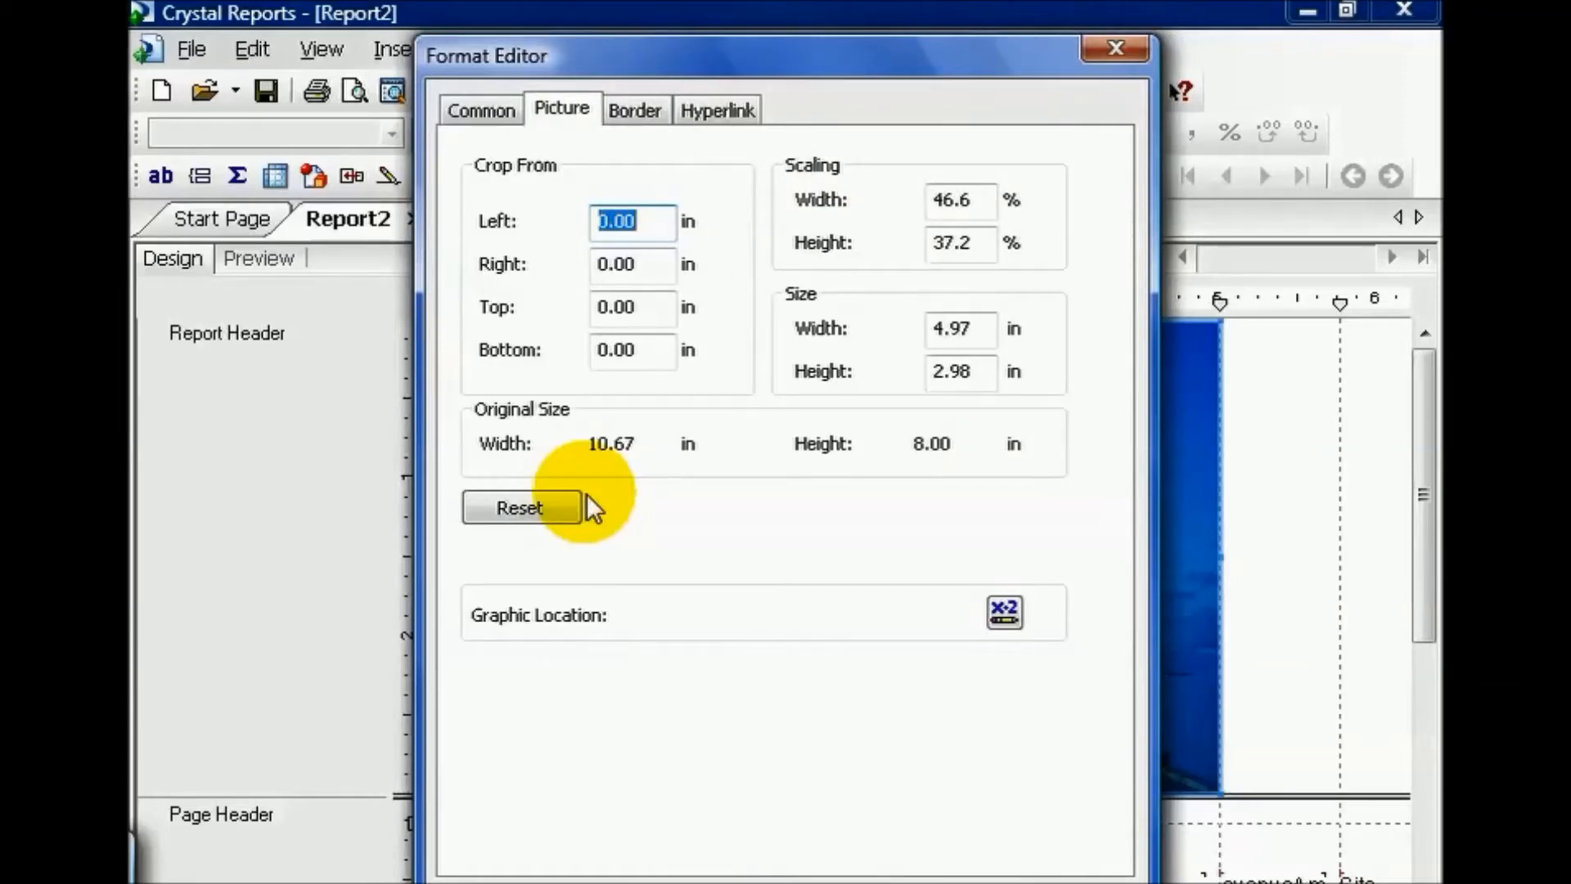
pyautogui.click(635, 110)
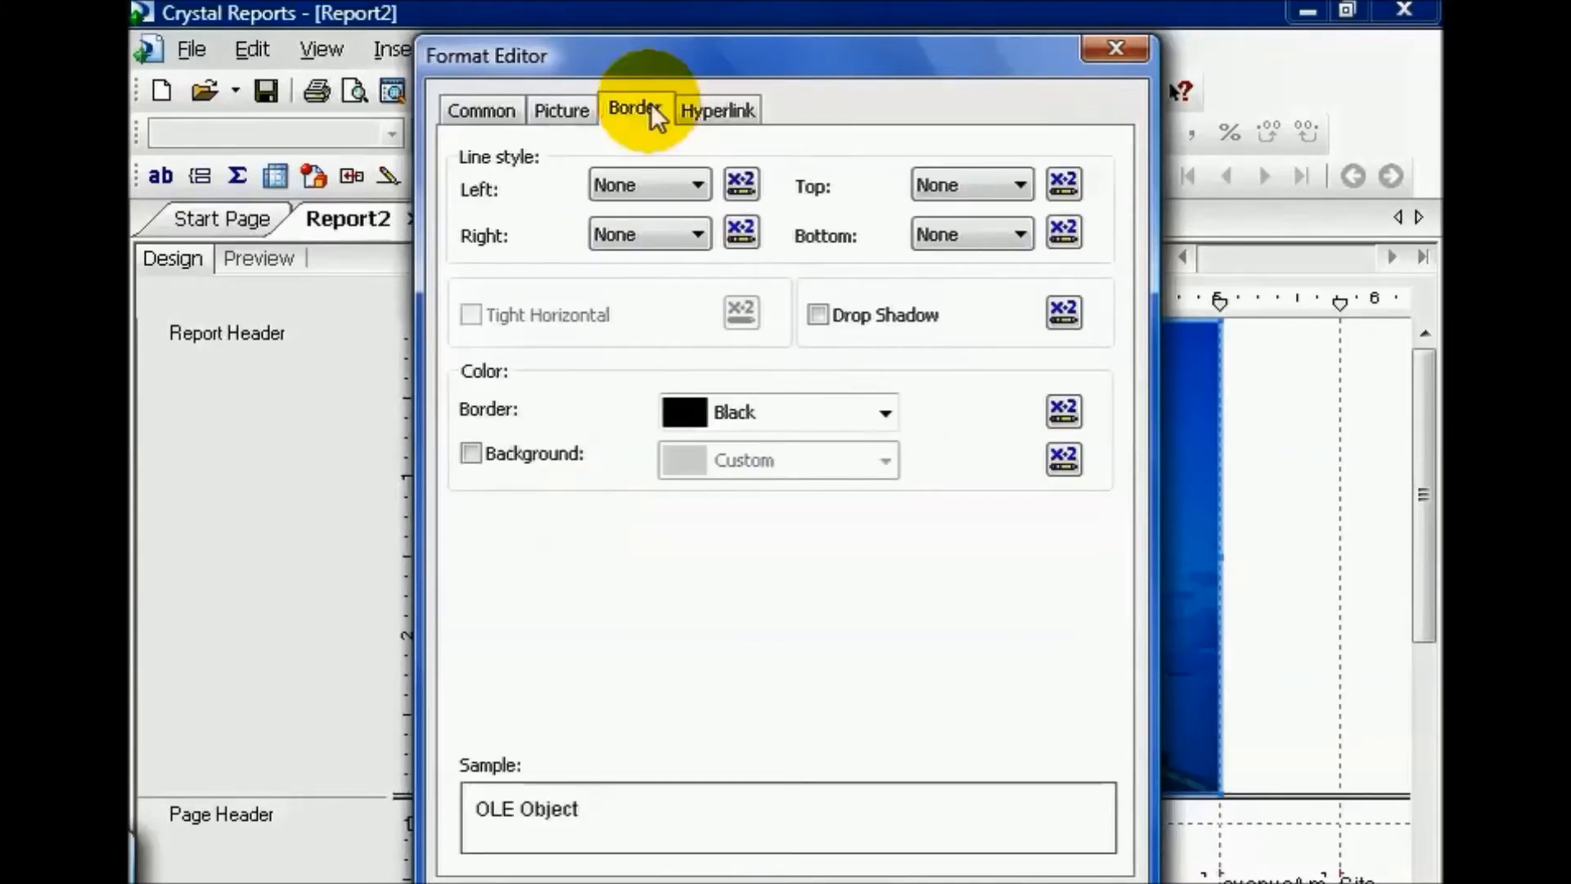
pyautogui.click(698, 184)
pyautogui.click(687, 235)
pyautogui.click(702, 246)
pyautogui.click(681, 283)
pyautogui.click(1023, 187)
pyautogui.click(1021, 235)
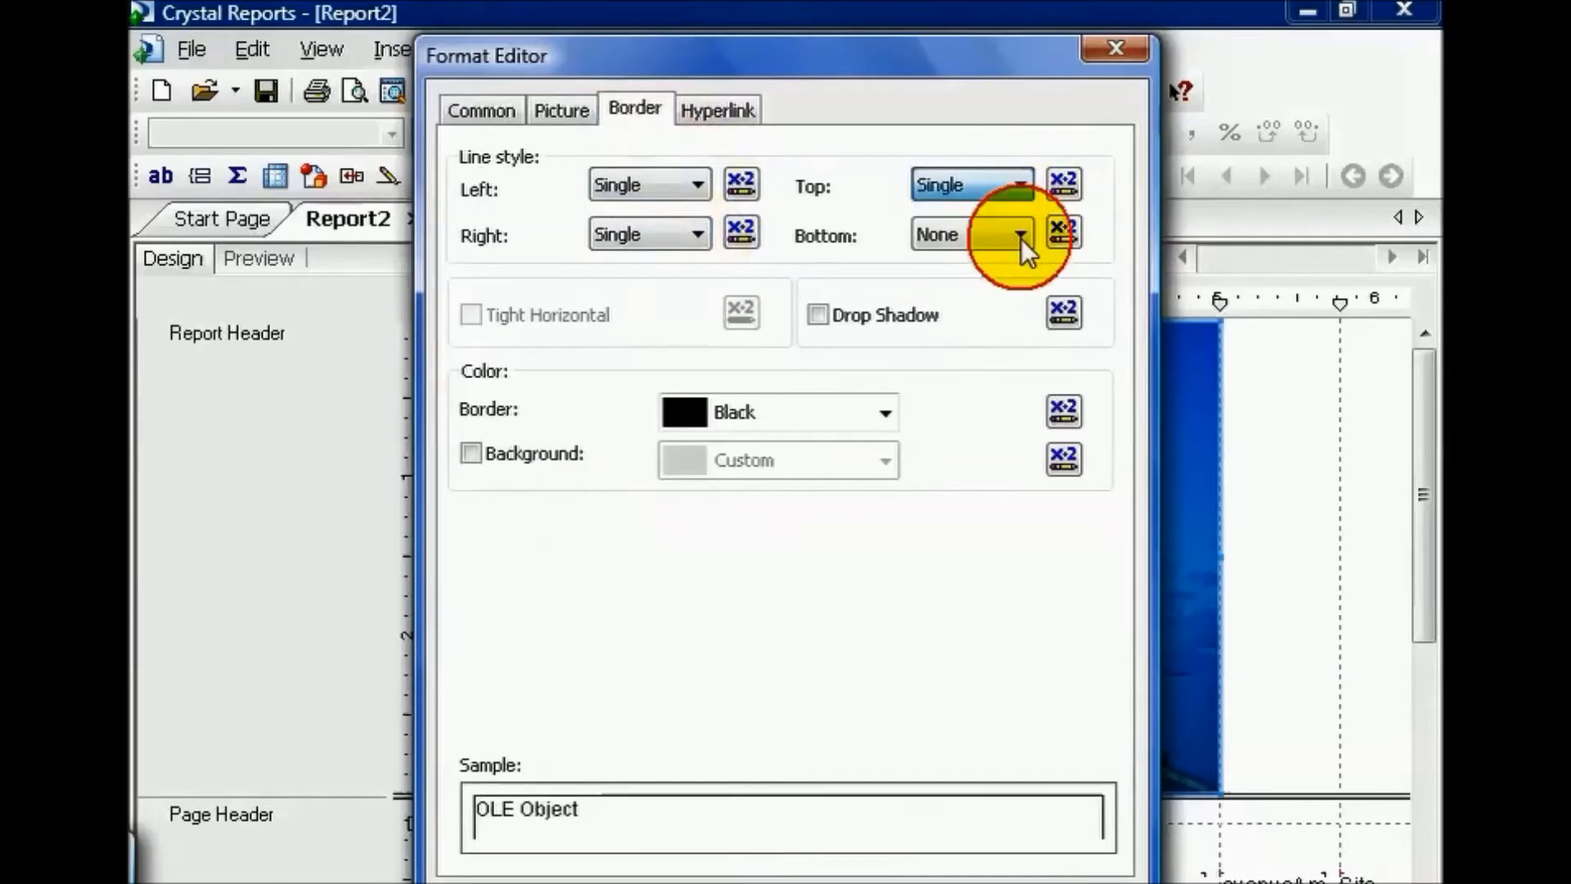
pyautogui.click(1021, 236)
pyautogui.click(993, 282)
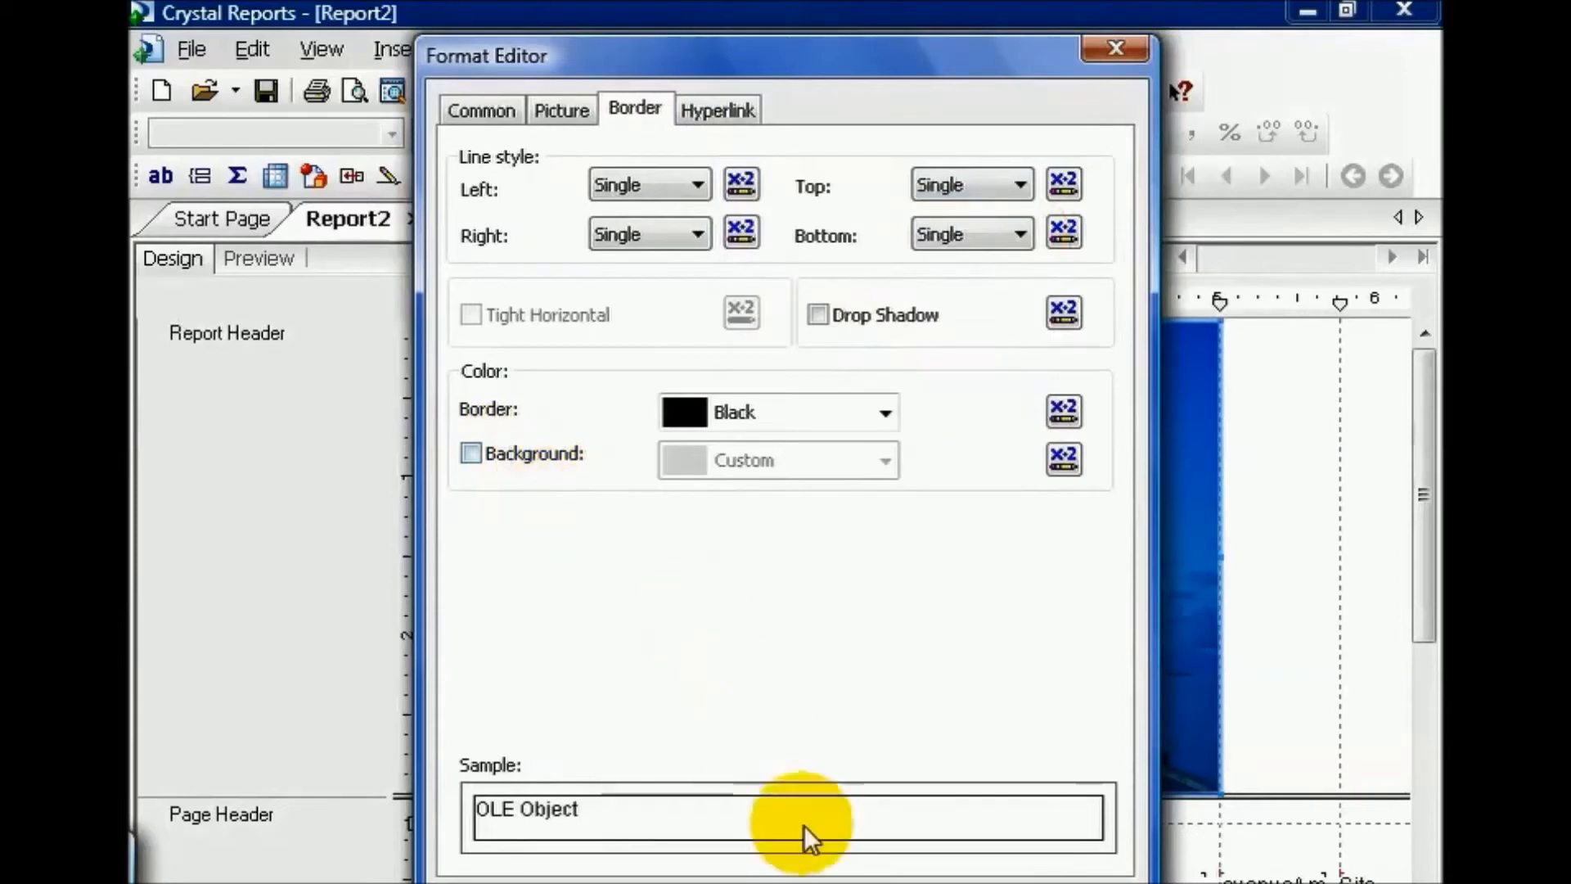
pyautogui.click(712, 108)
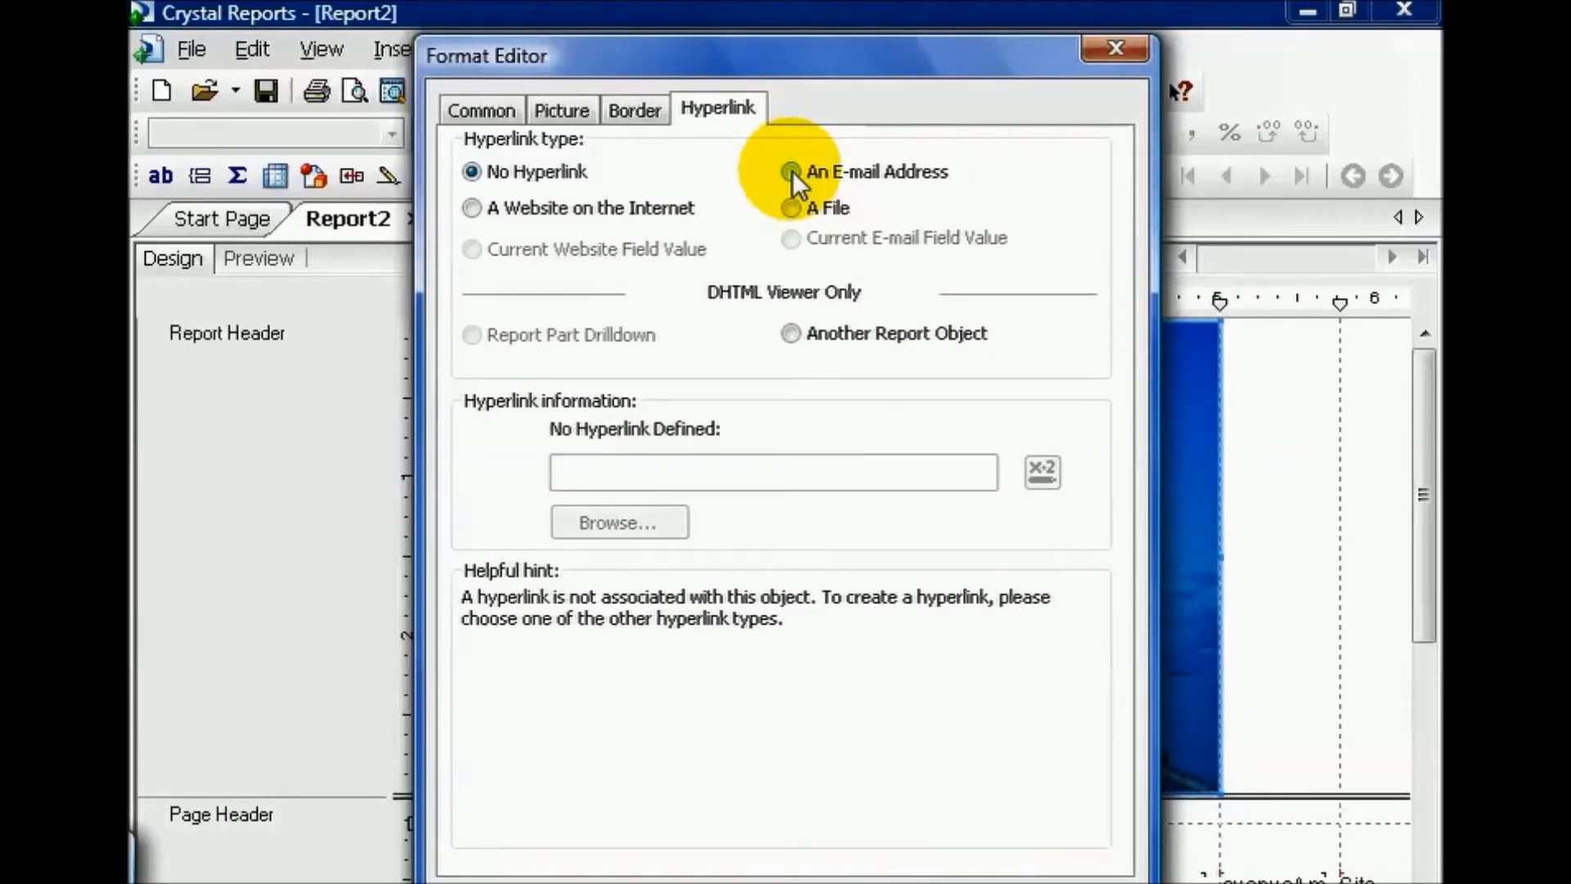
pyautogui.click(482, 211)
pyautogui.click(638, 468)
pyautogui.write('ww')
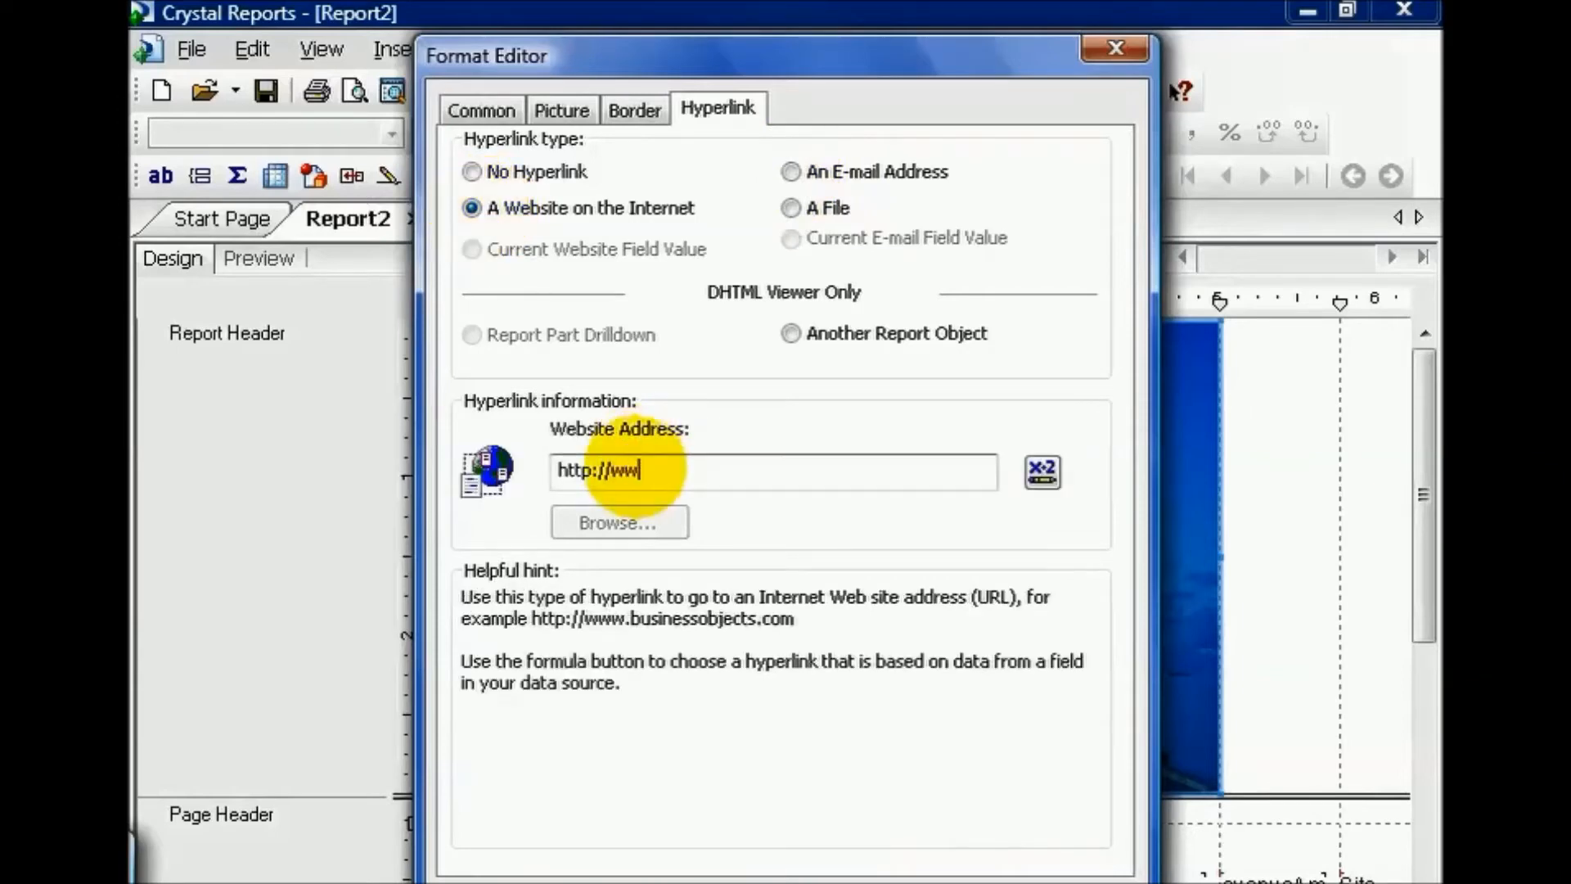
pyautogui.write('w.vtc.com')
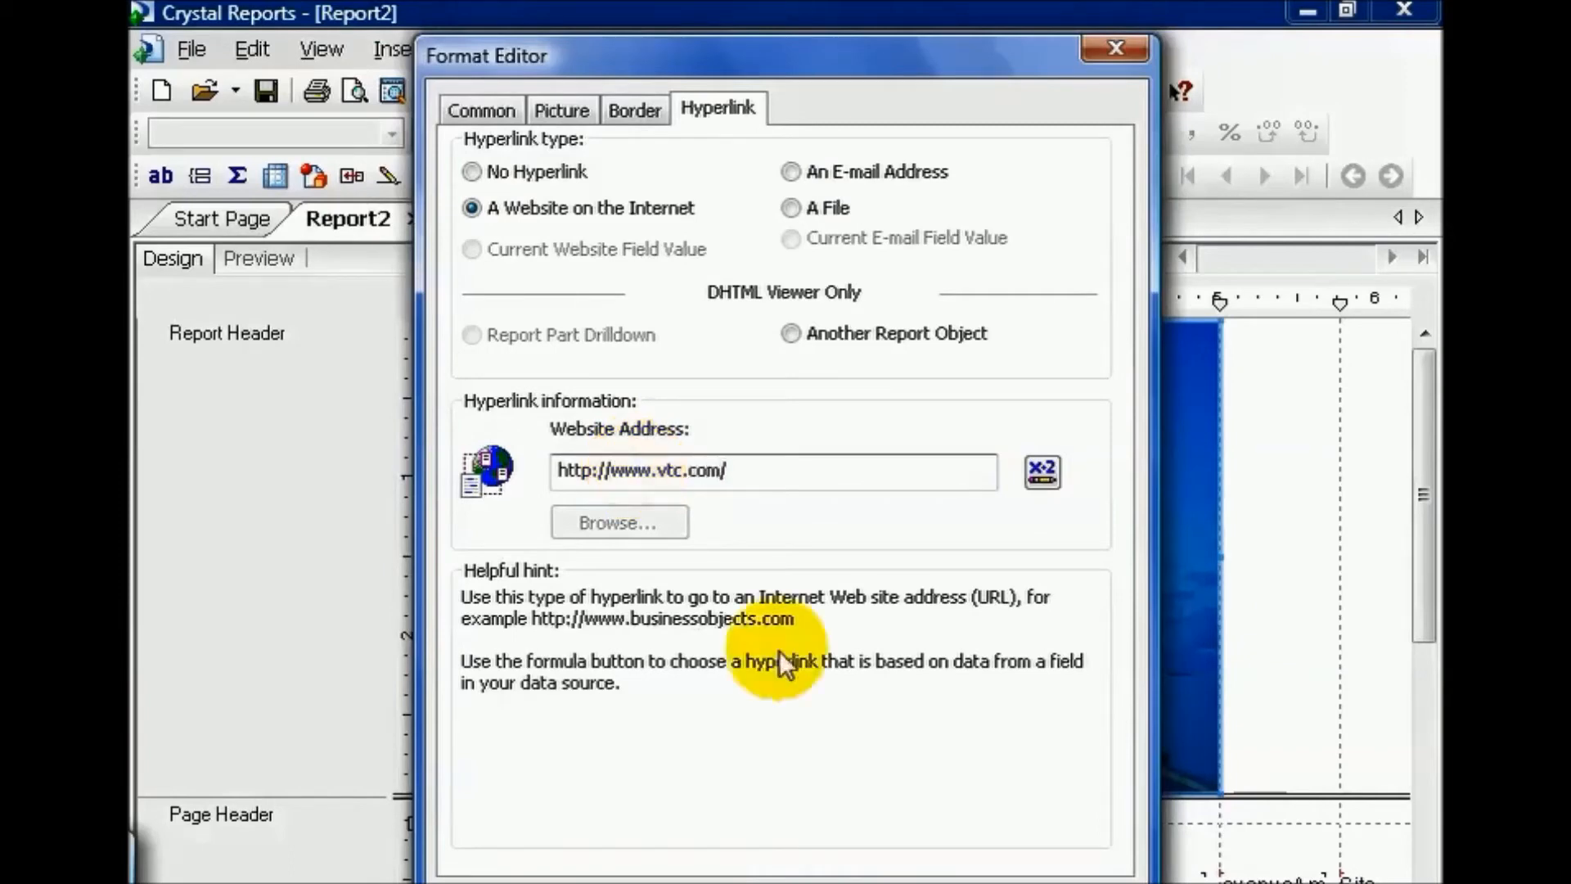
pyautogui.write('/')
pyautogui.click(850, 874)
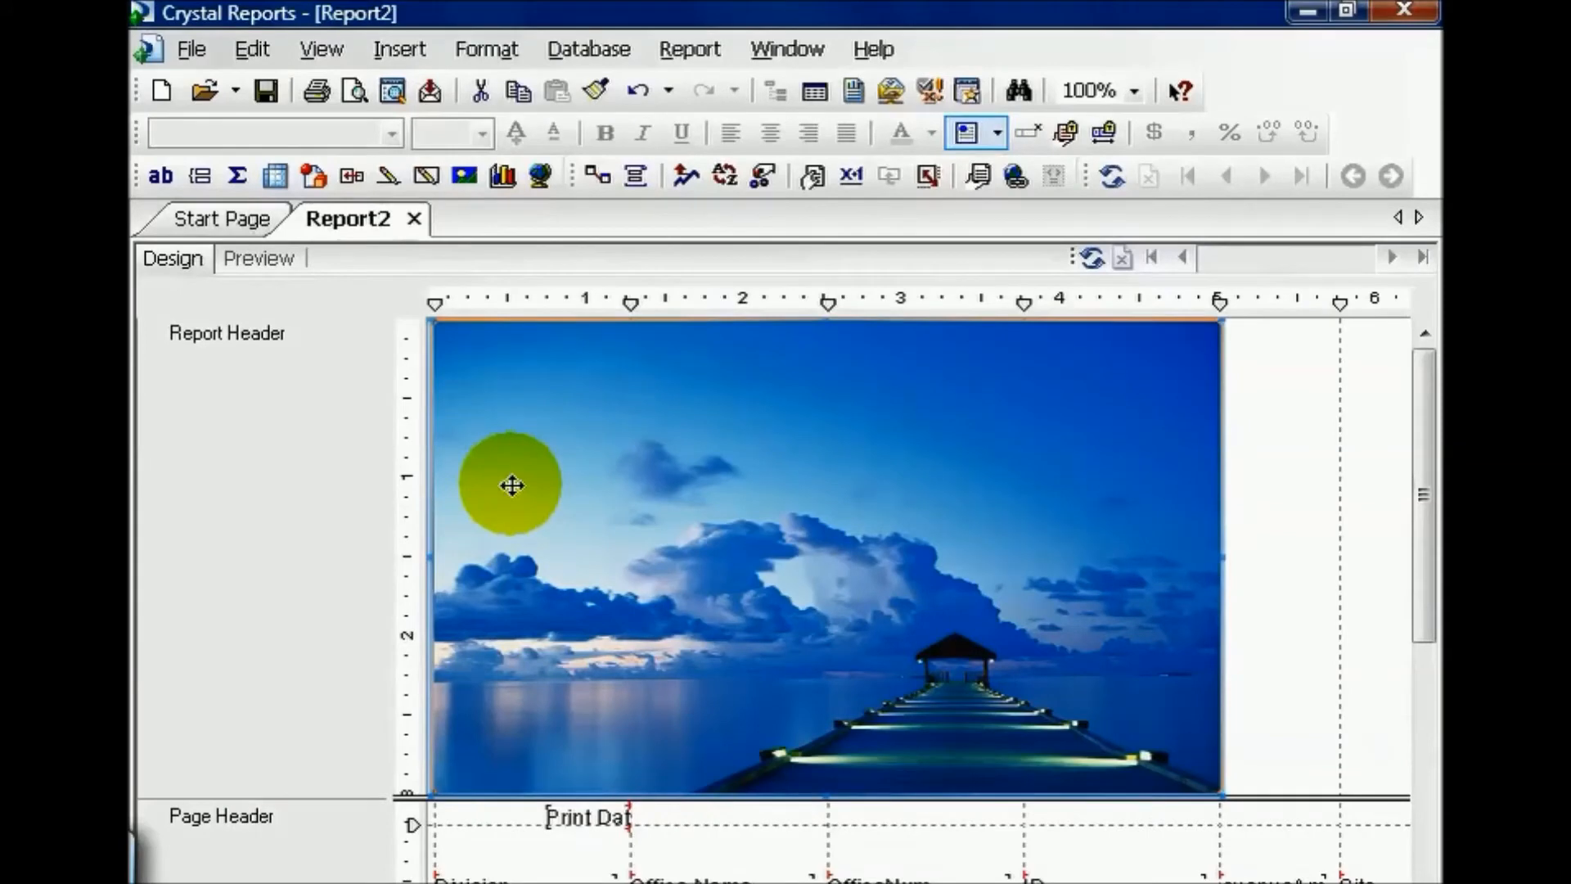
# Preview the report to check the picture in the report header, and return to the design view
pyautogui.click(267, 259)
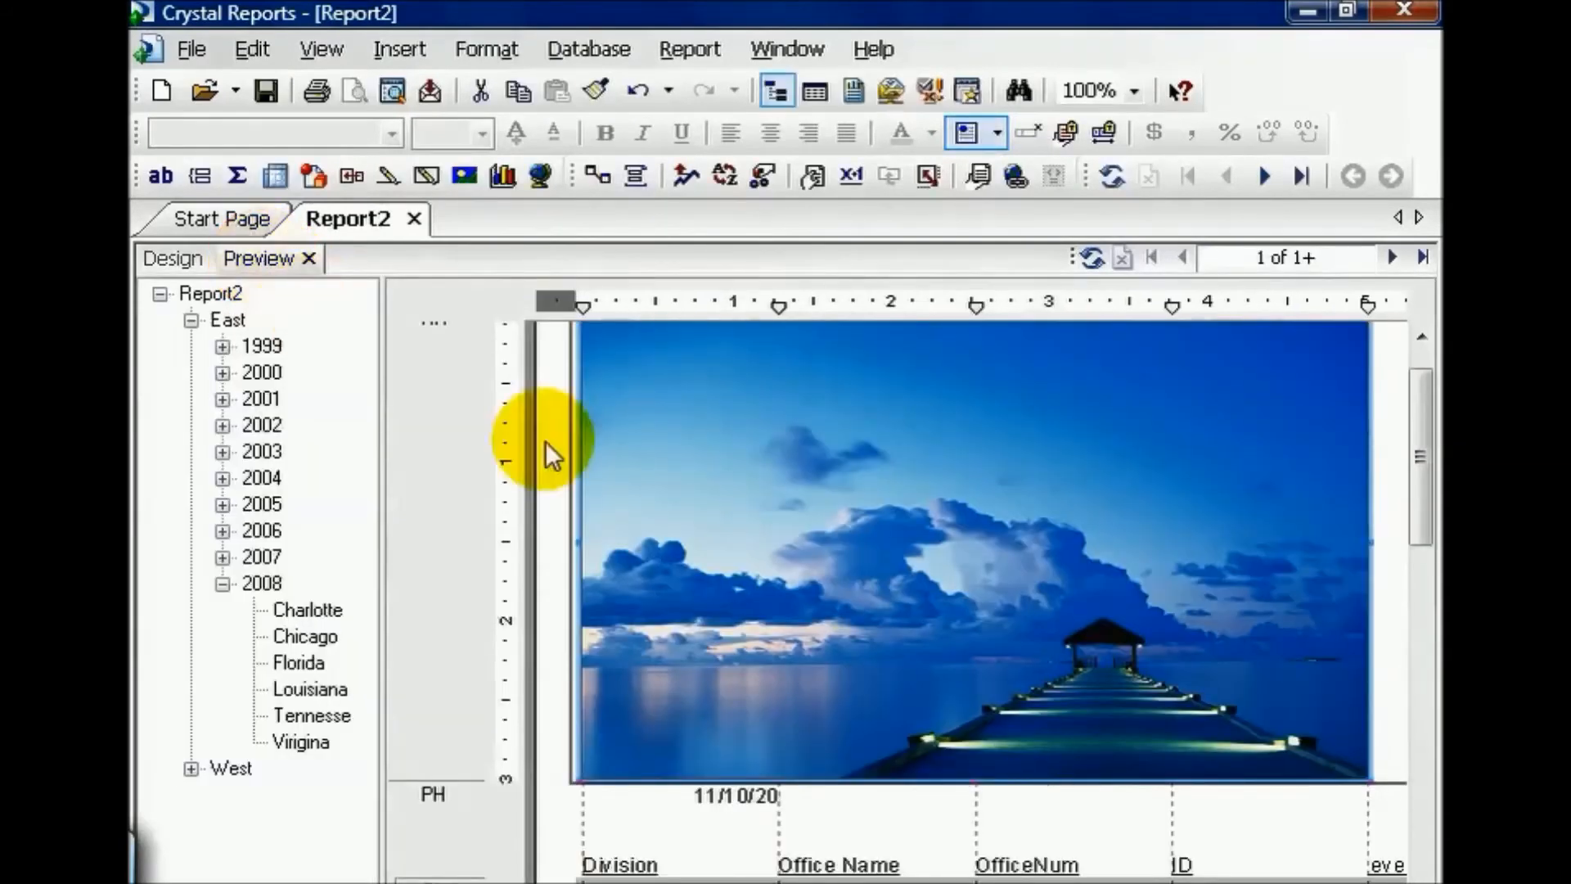
pyautogui.rightClick(852, 528)
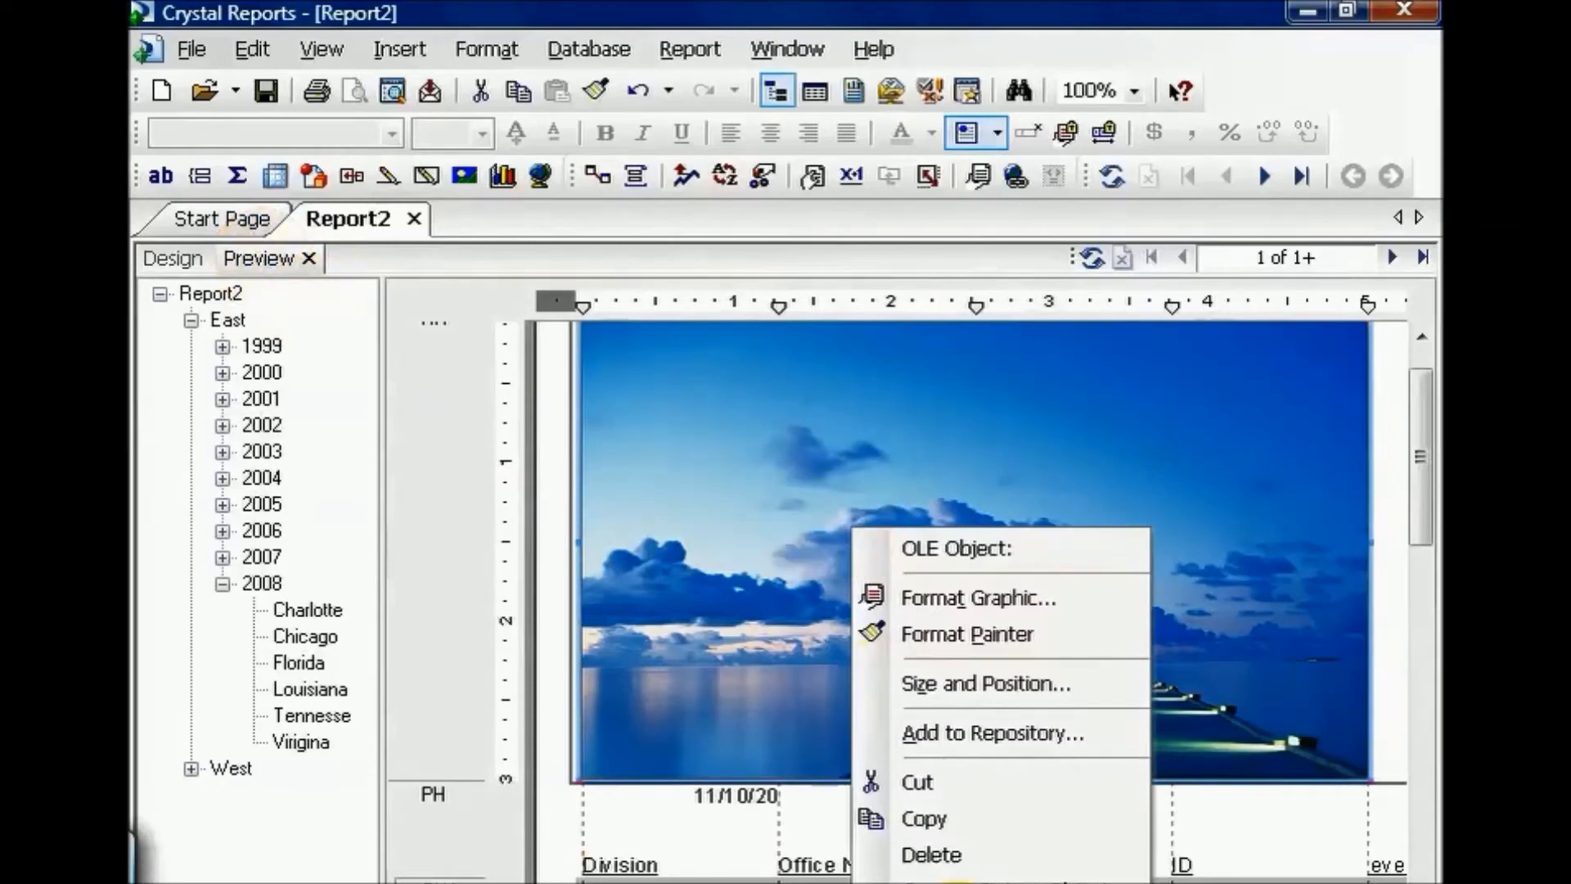
pyautogui.click(1401, 650)
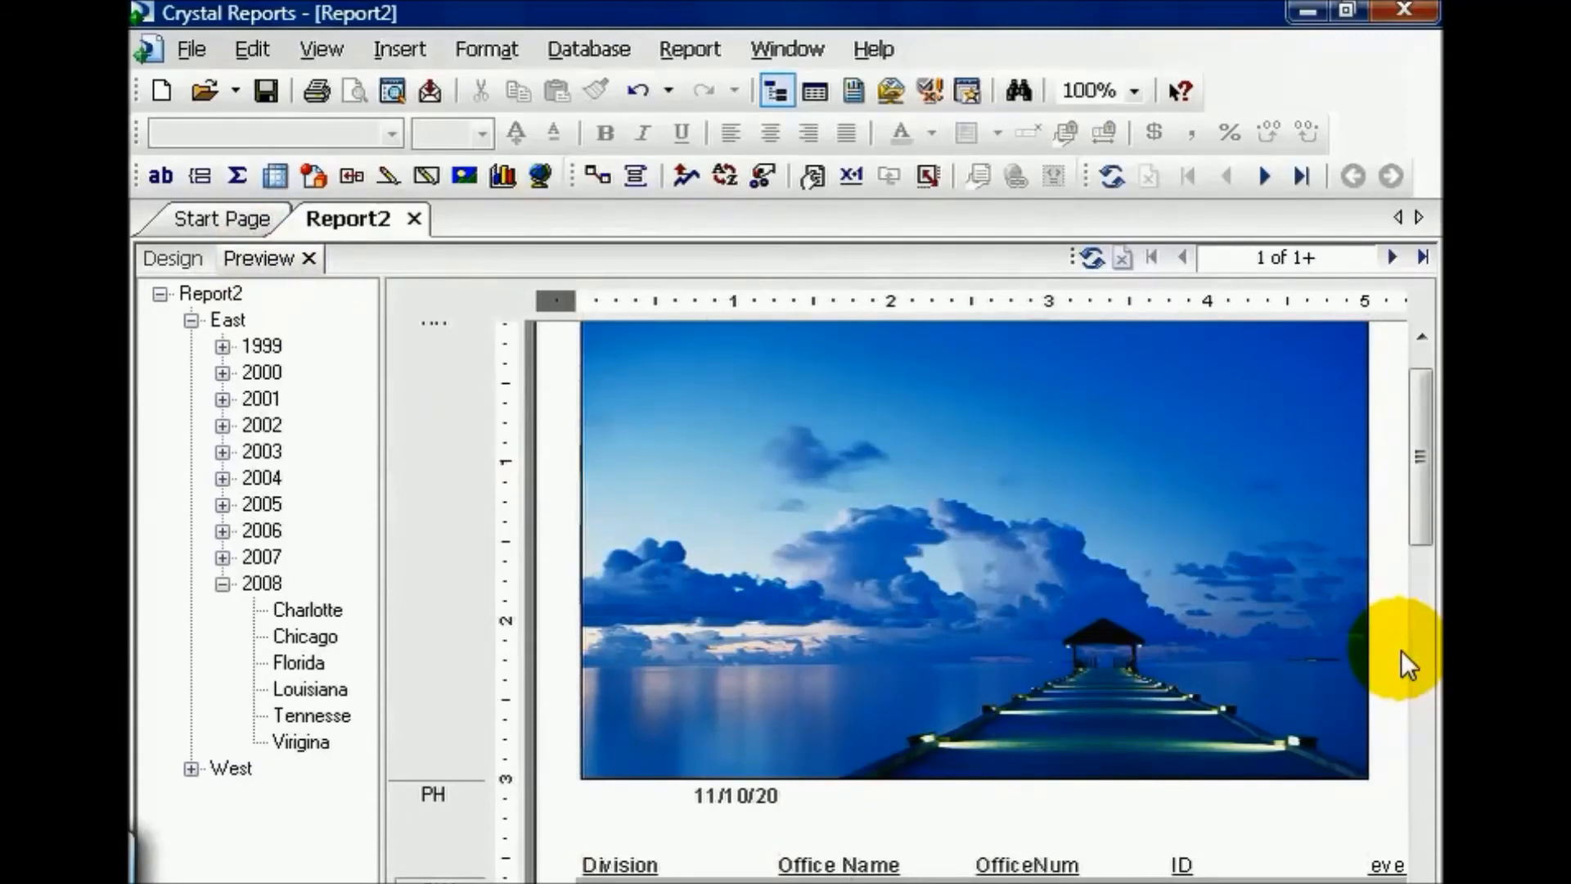
pyautogui.scroll(3, 1399, 564)
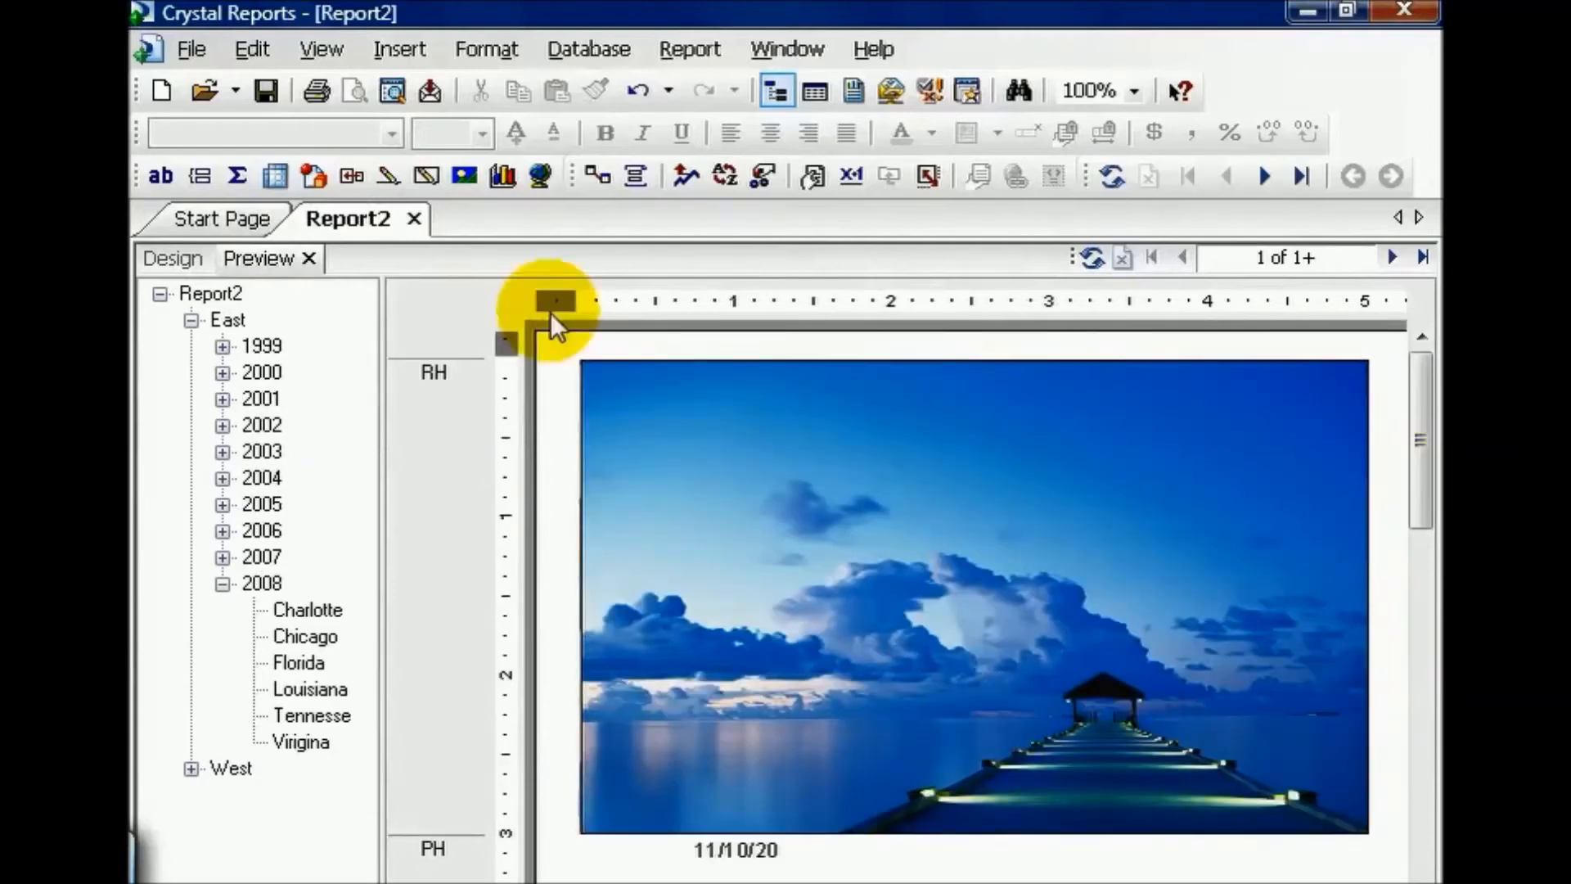
pyautogui.click(198, 267)
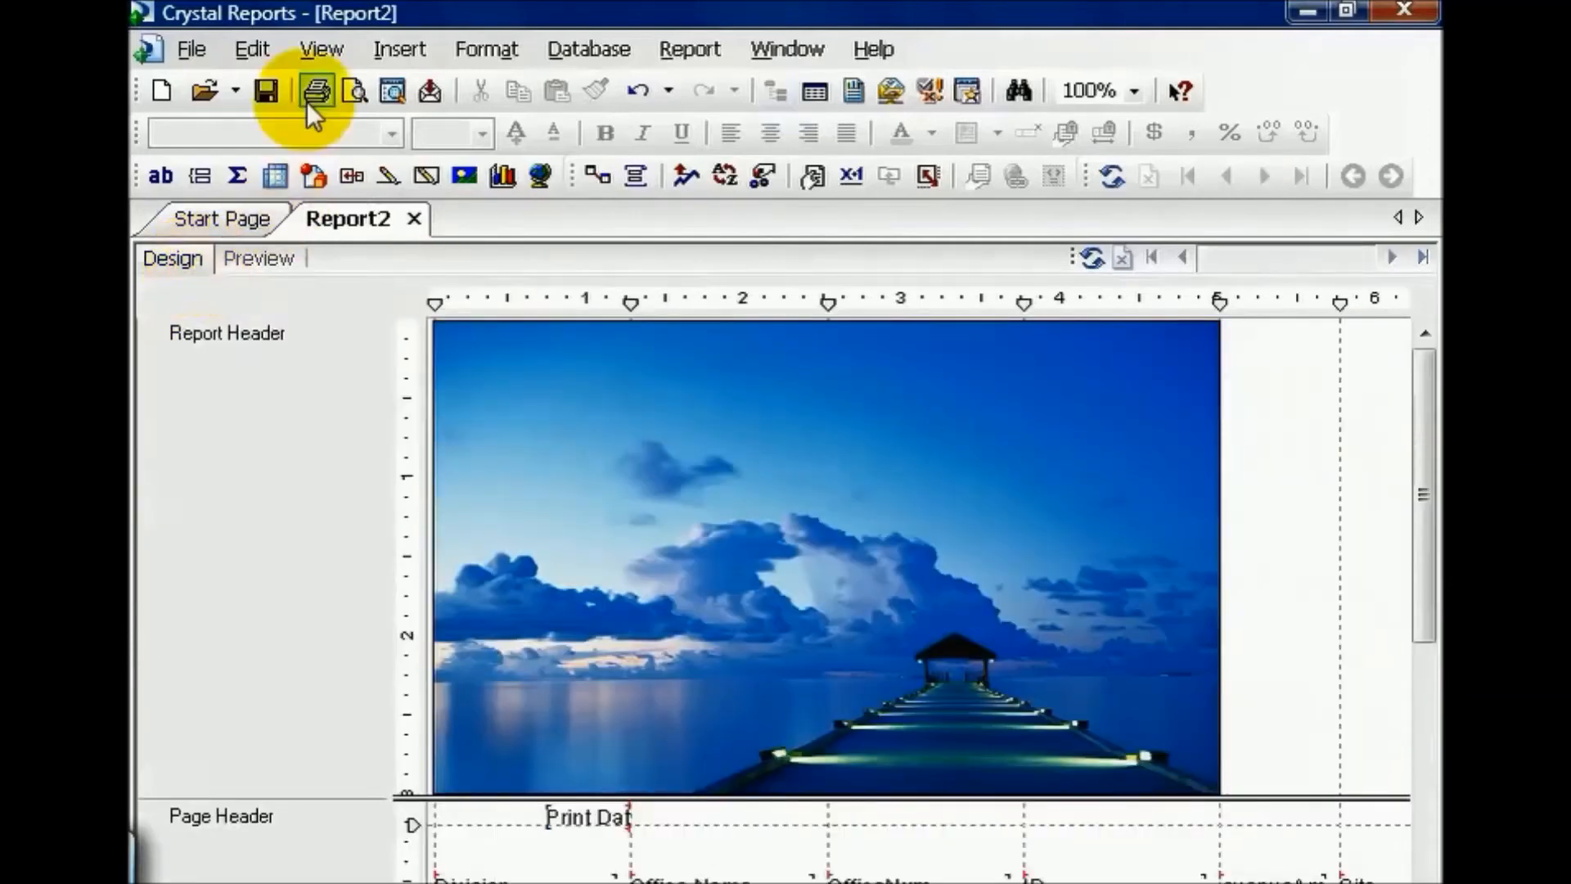
# Insert a text object about 3.7 in wide over the upper part of the picture, reading "Think Happy Thoughts"
pyautogui.click(399, 51)
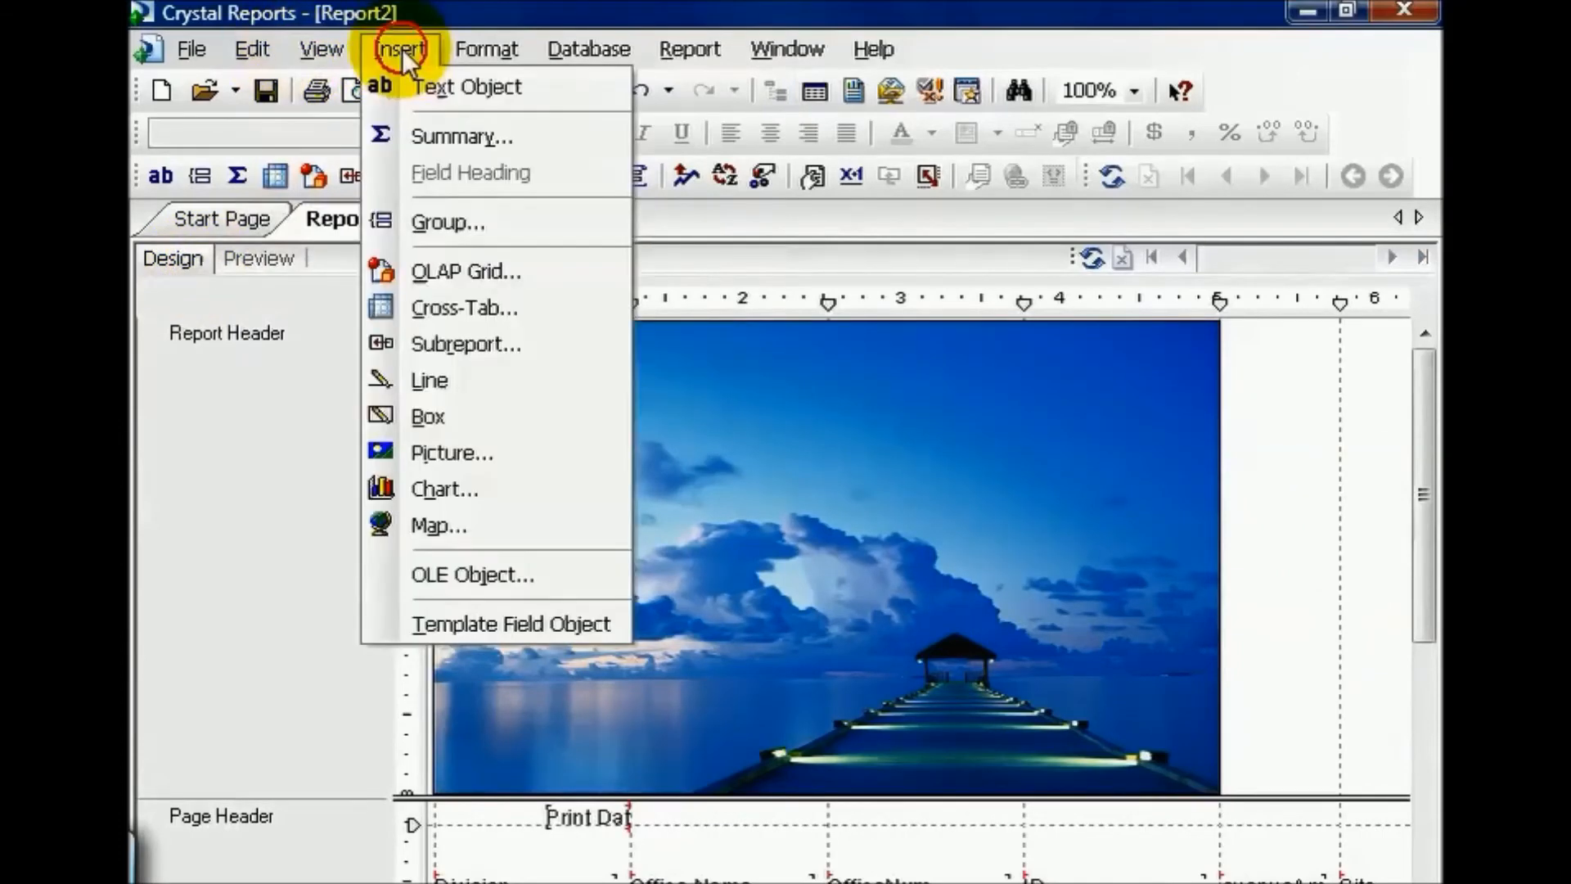
pyautogui.click(414, 85)
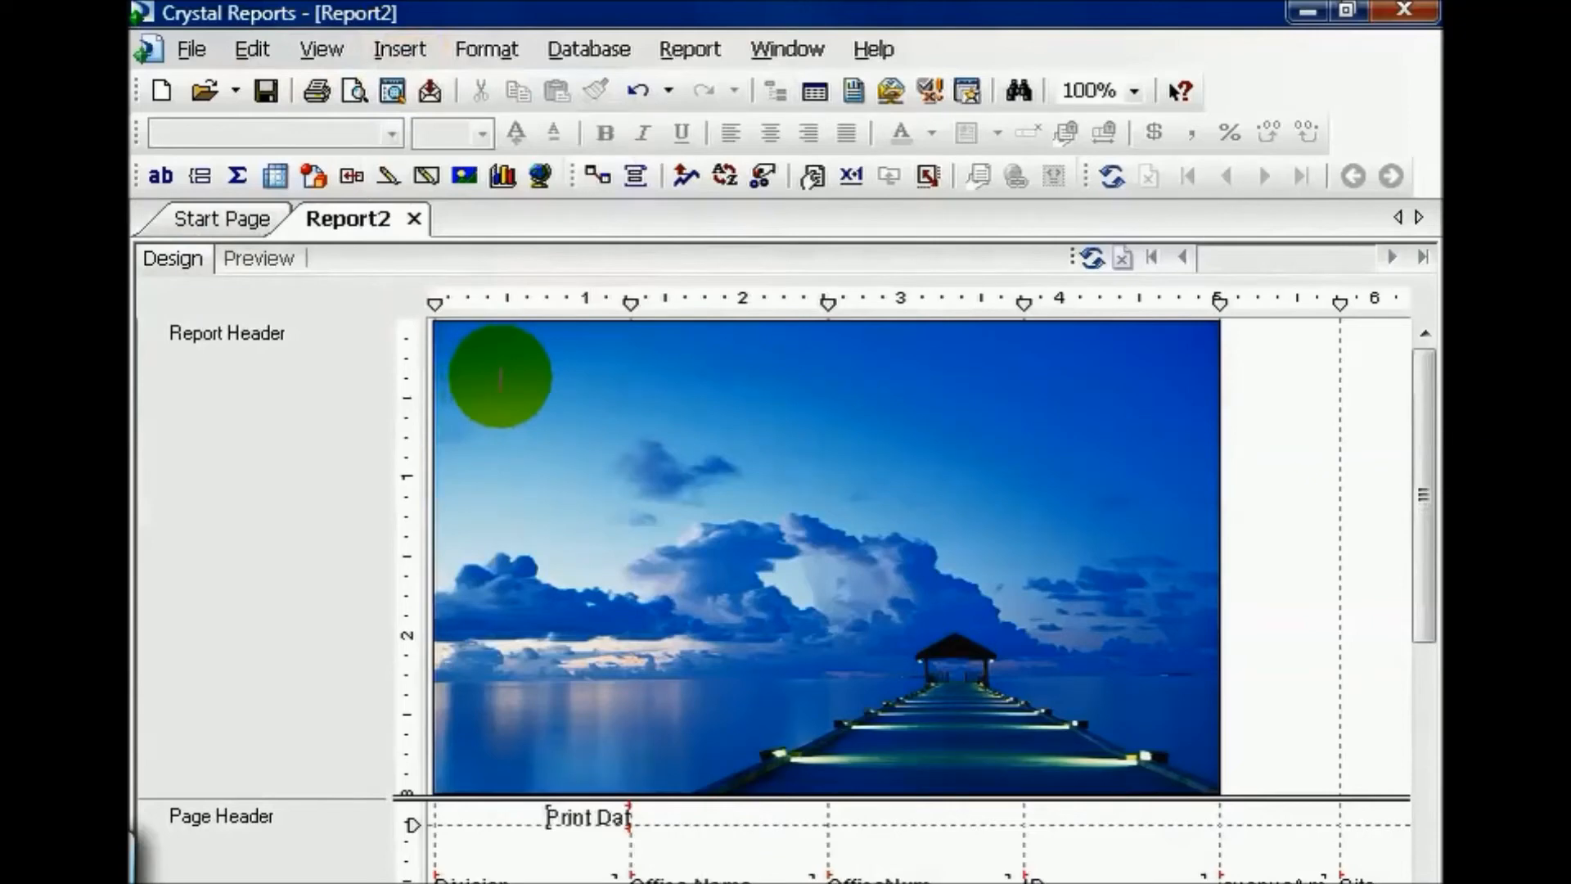
pyautogui.moveTo(502, 379); pyautogui.dragTo(1080, 431)
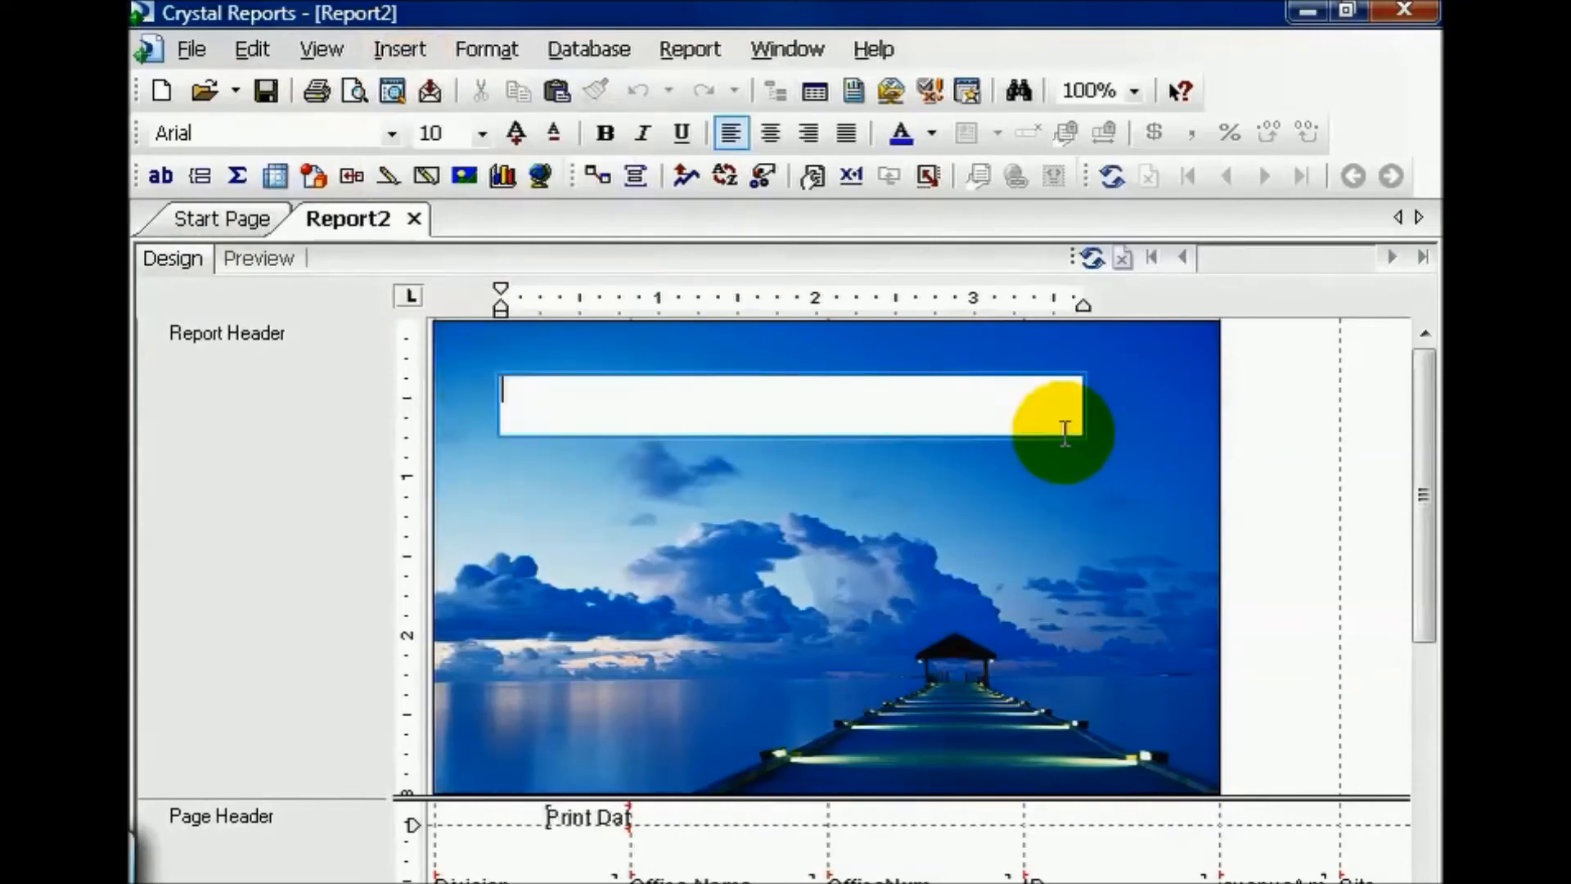
pyautogui.write('Think Happy ')
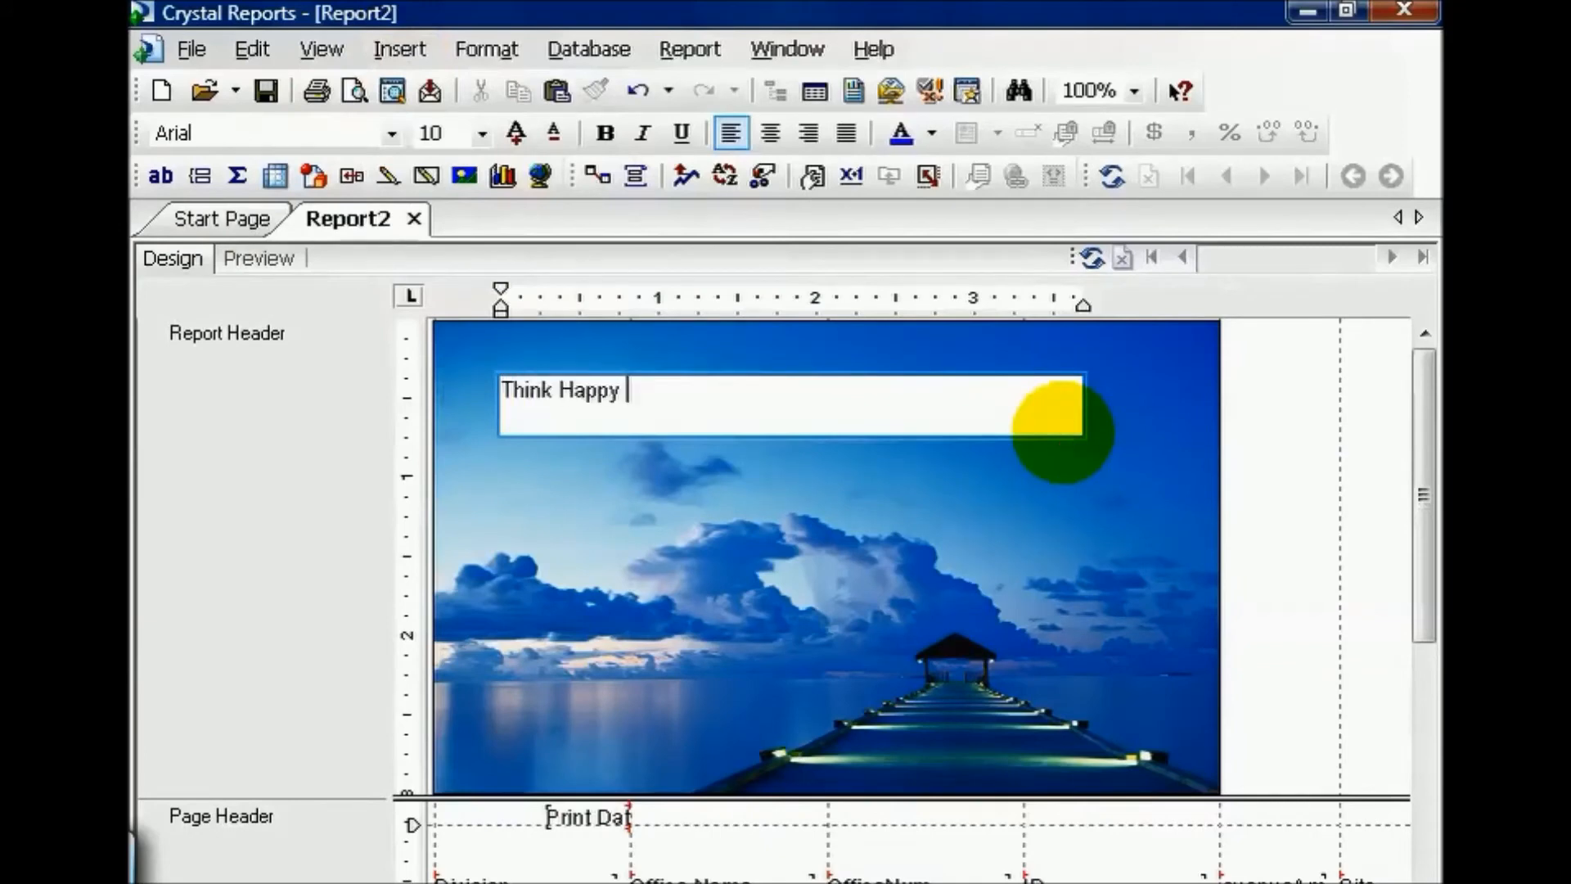
pyautogui.write('Thoughts')
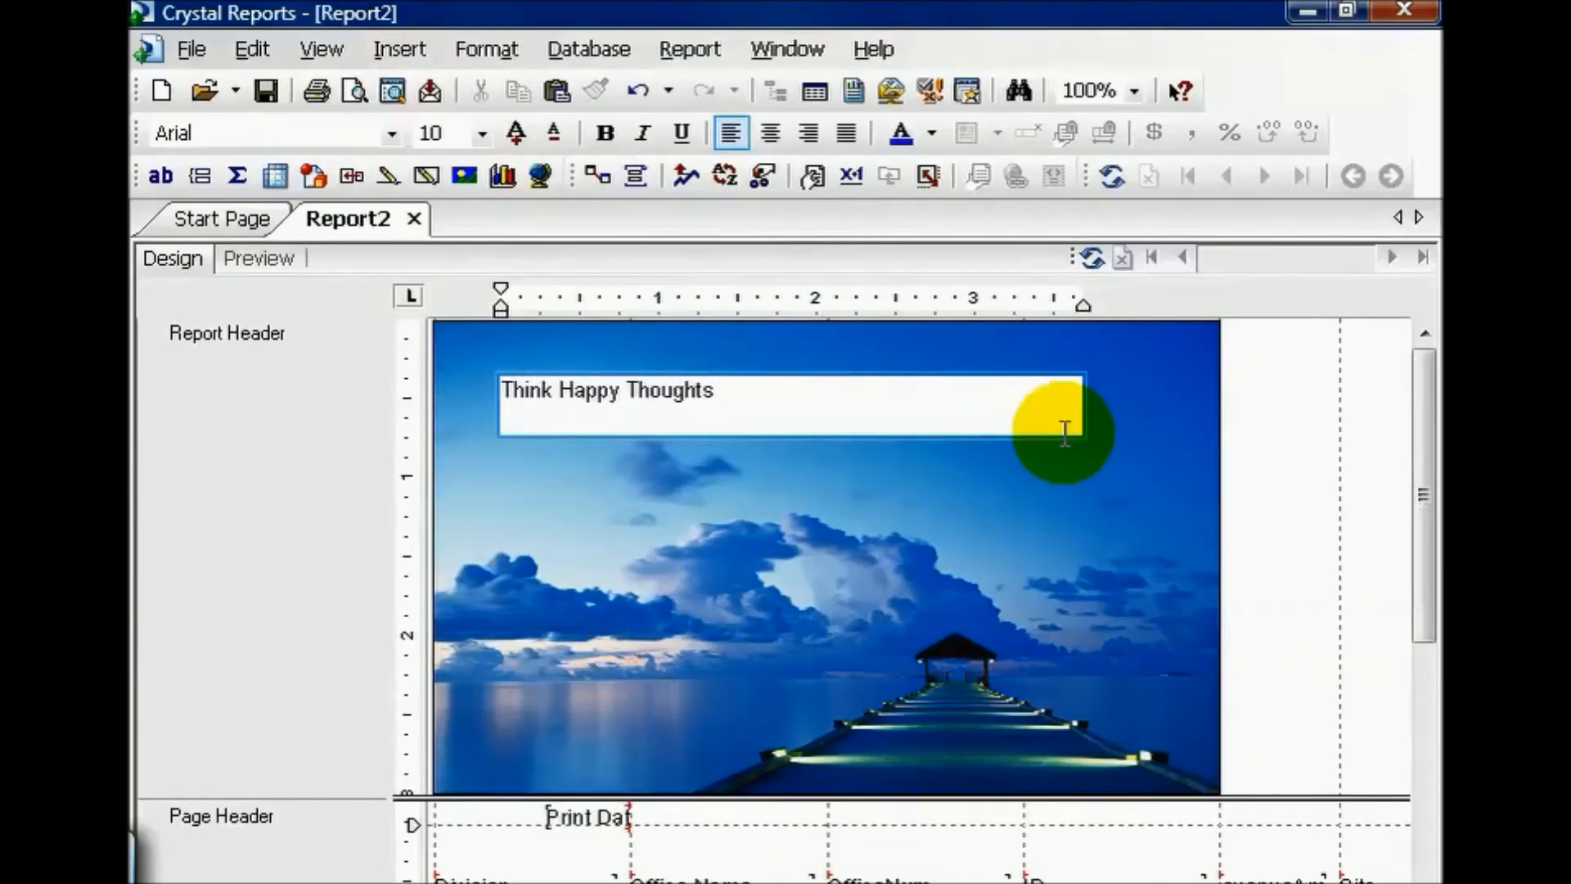
pyautogui.click(818, 464)
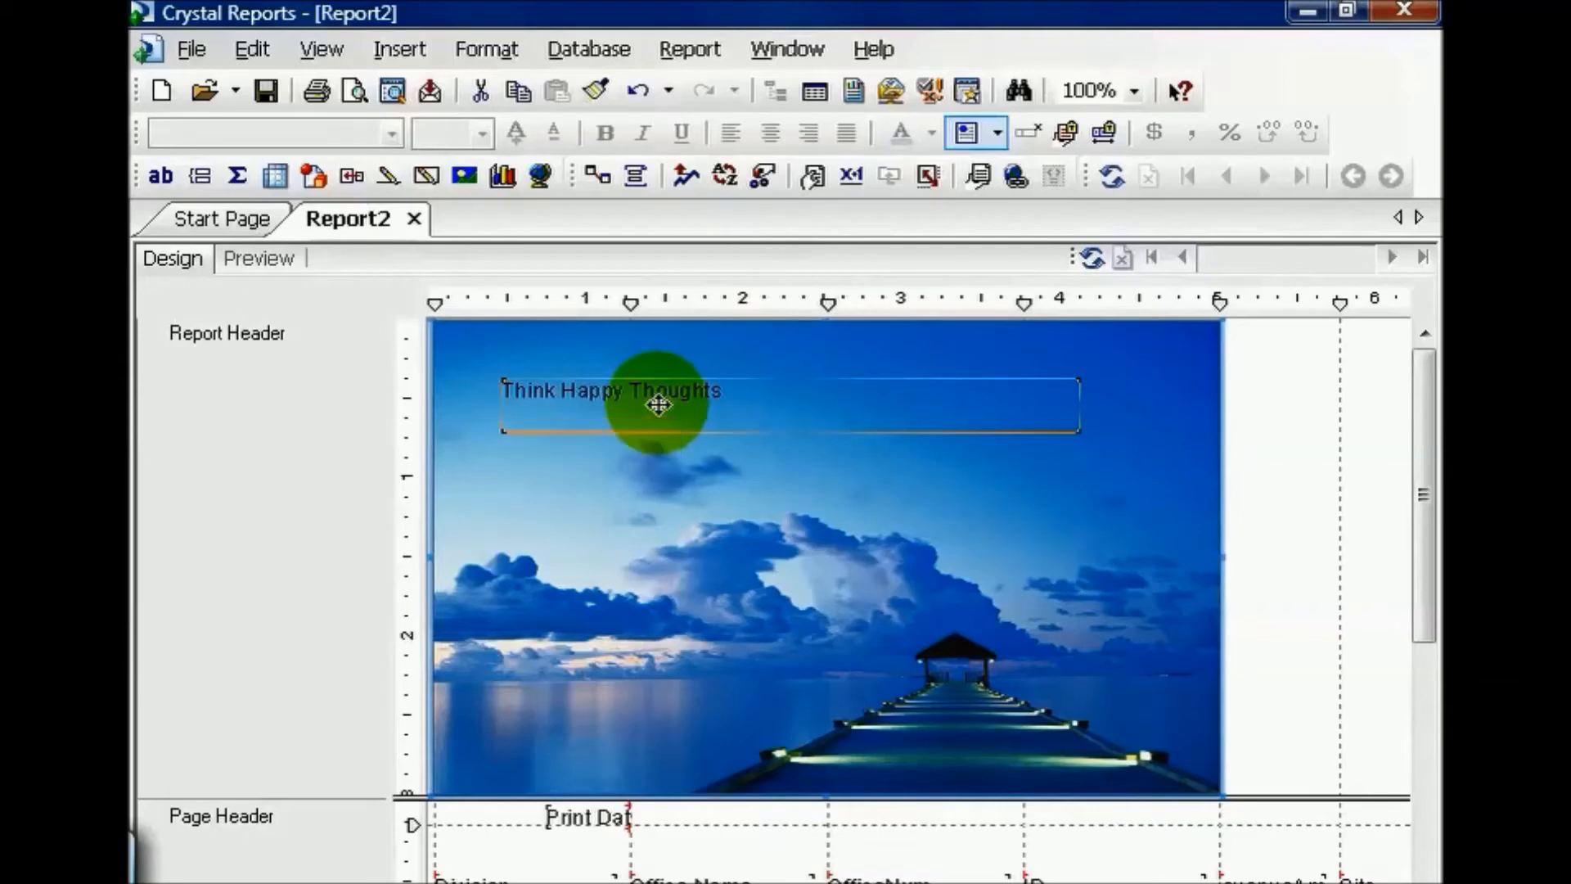
# Move the picture about 0.75 in to the right to clear the start of the overlapping text object
pyautogui.rightClick(725, 390)
pyautogui.click(675, 399)
pyautogui.rightClick(674, 399)
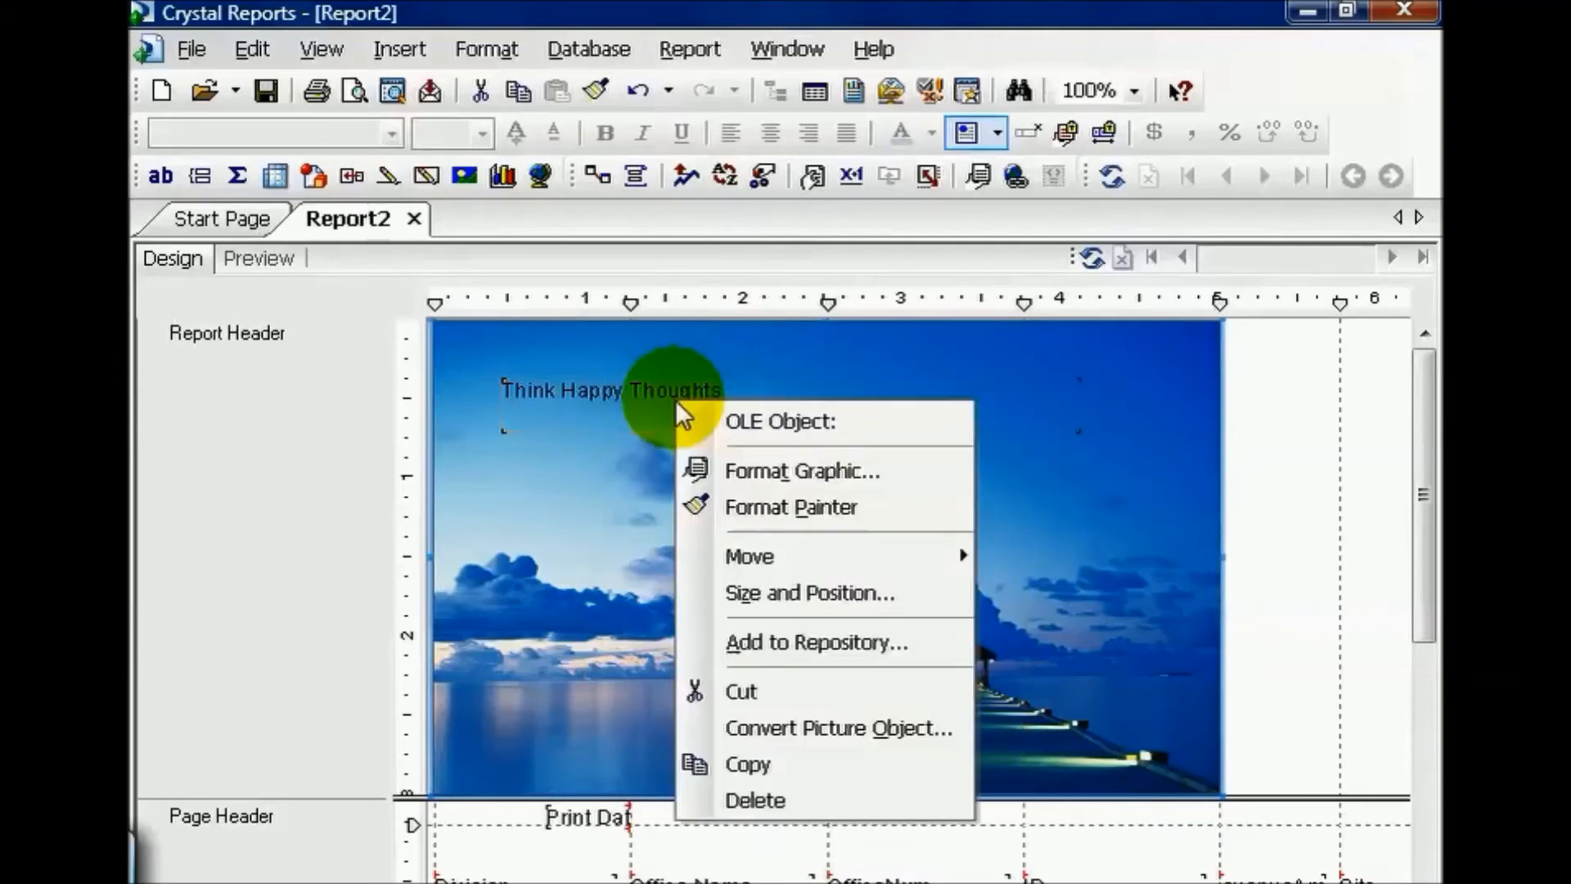
pyautogui.click(1028, 405)
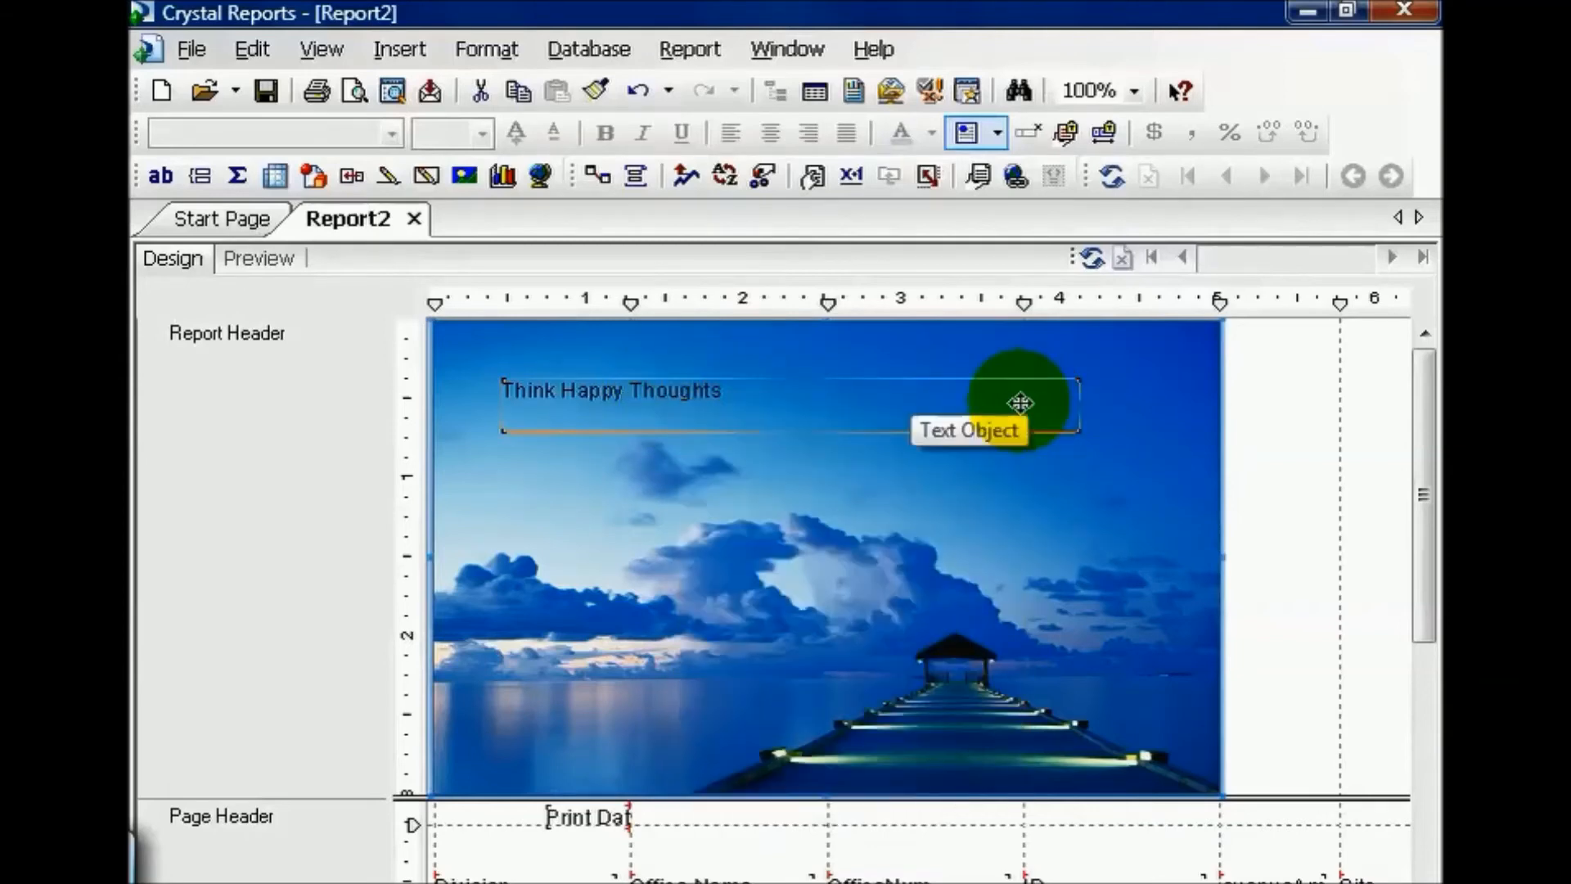
pyautogui.moveTo(1020, 402); pyautogui.dragTo(1139, 404)
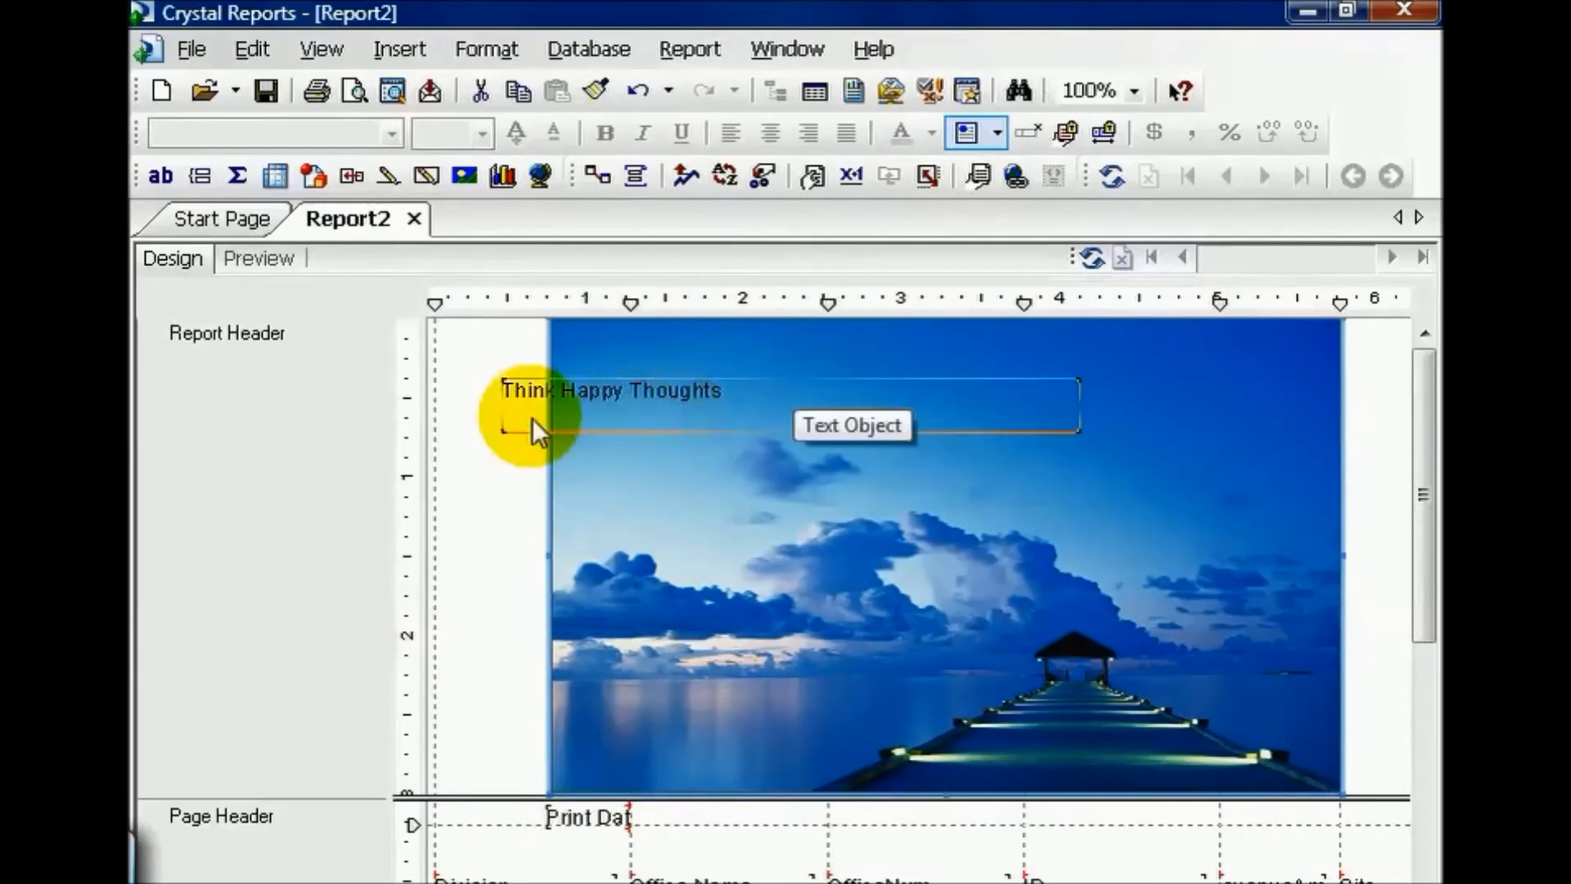
# Return the picture to the left margin and bring it forward over the text object, then shift it about 0.75 in right to expose the text's start
pyautogui.click(578, 447)
pyautogui.moveTo(577, 447); pyautogui.dragTo(462, 543)
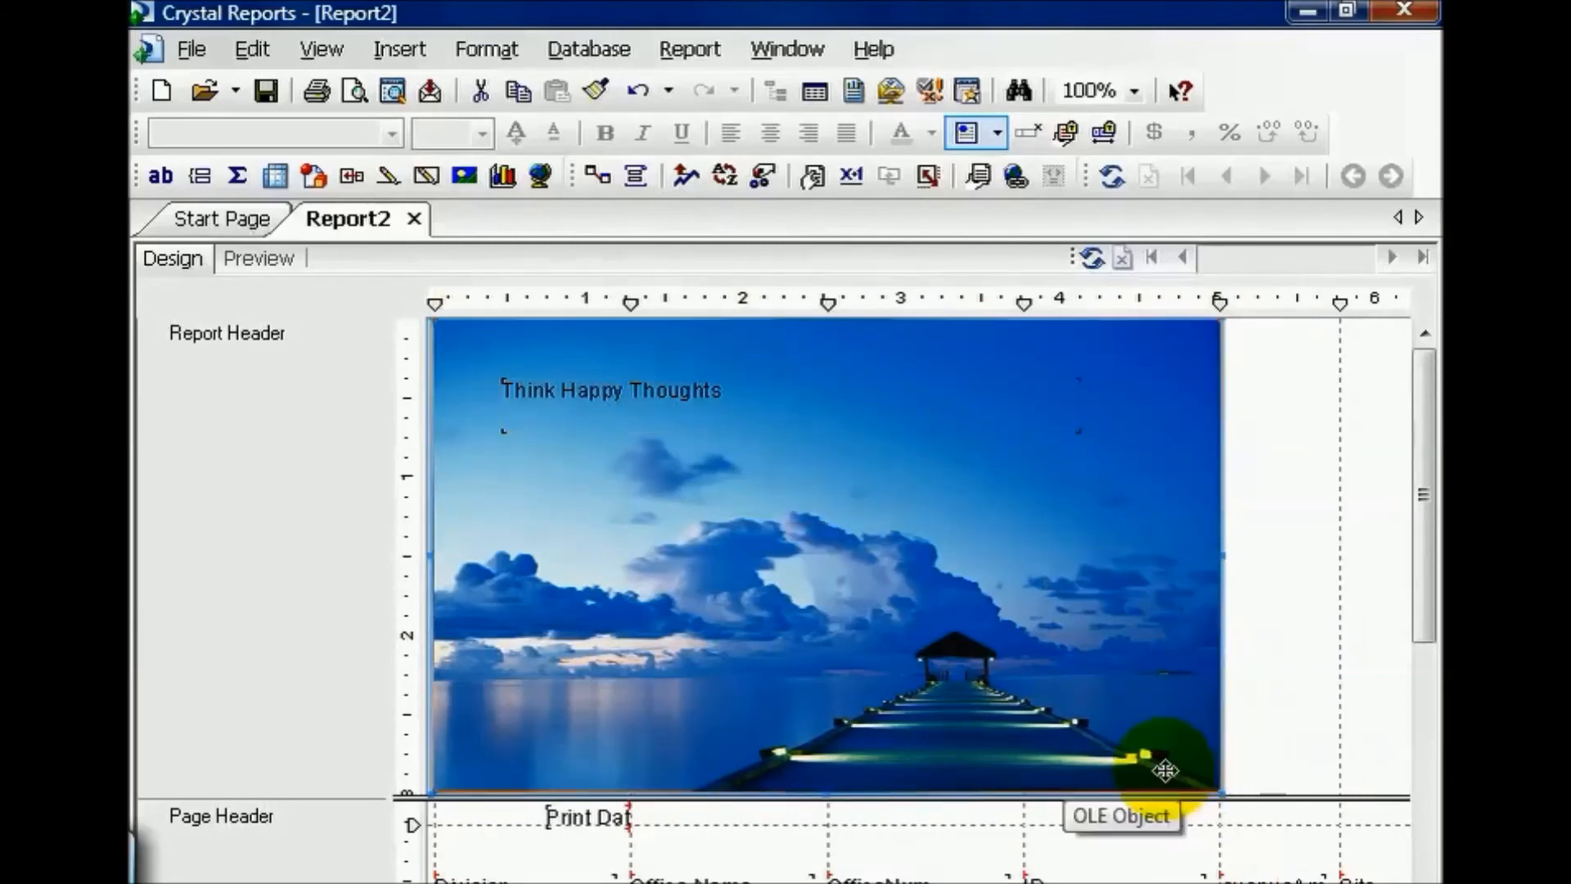
pyautogui.rightClick(994, 567)
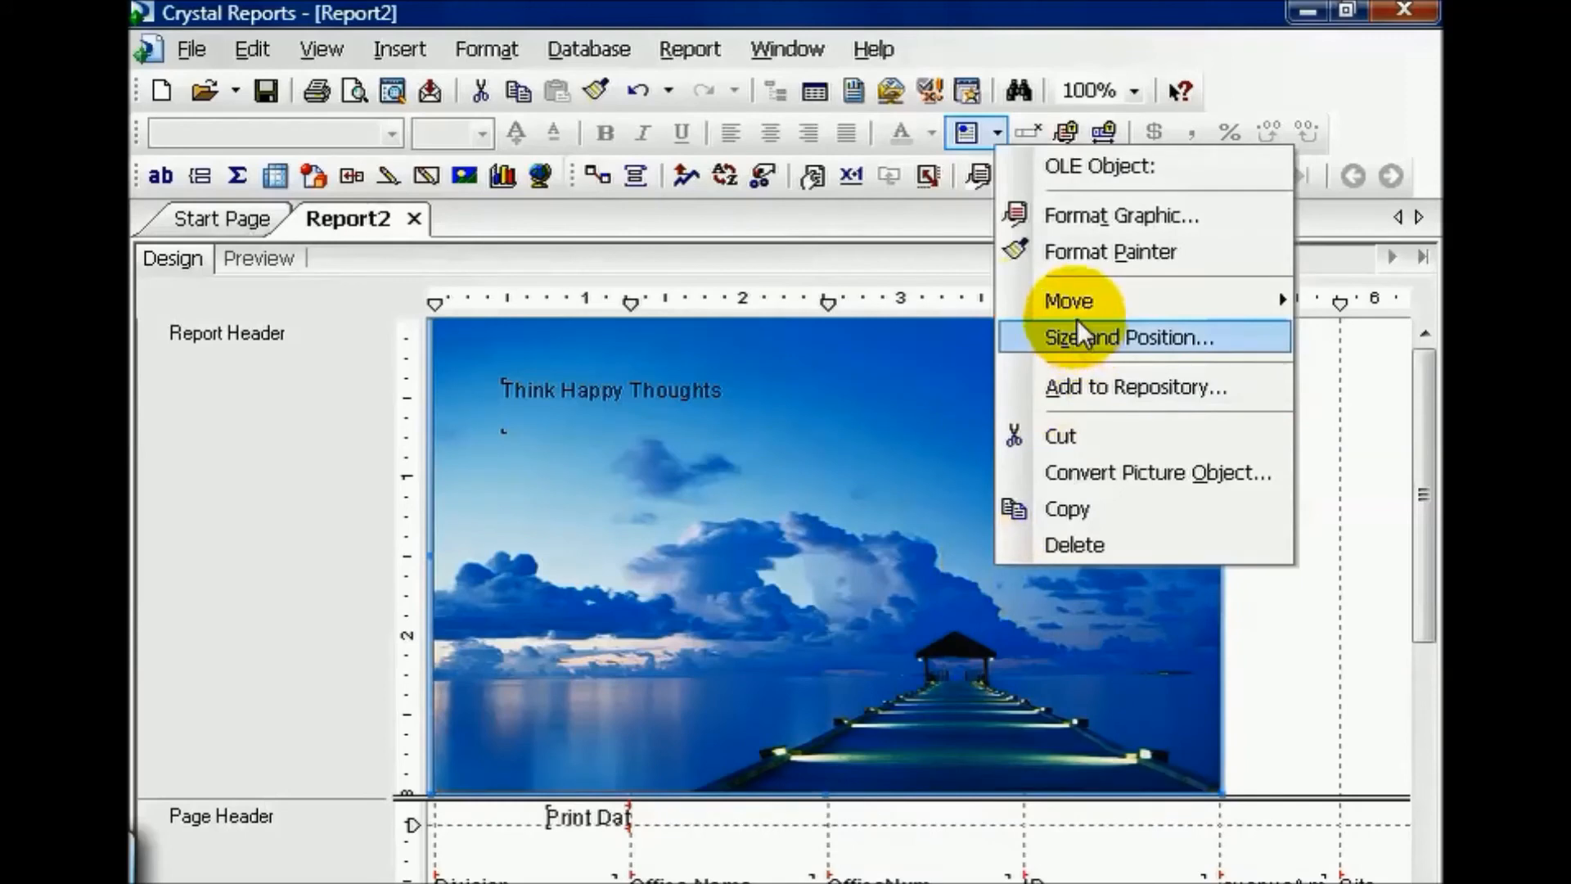
pyautogui.moveTo(1077, 310)
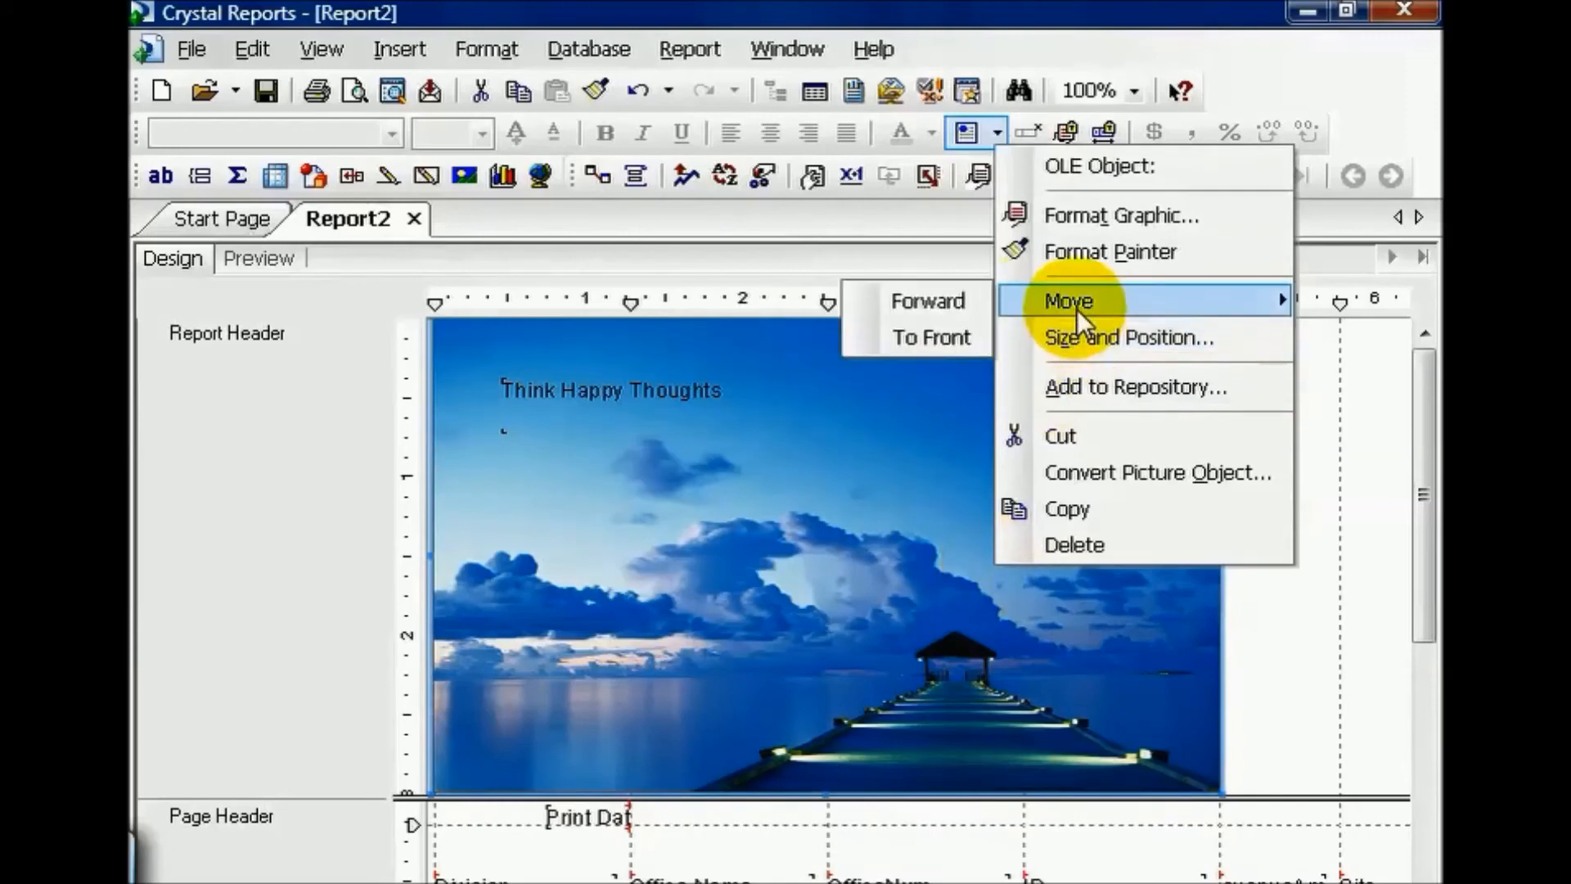
pyautogui.click(930, 306)
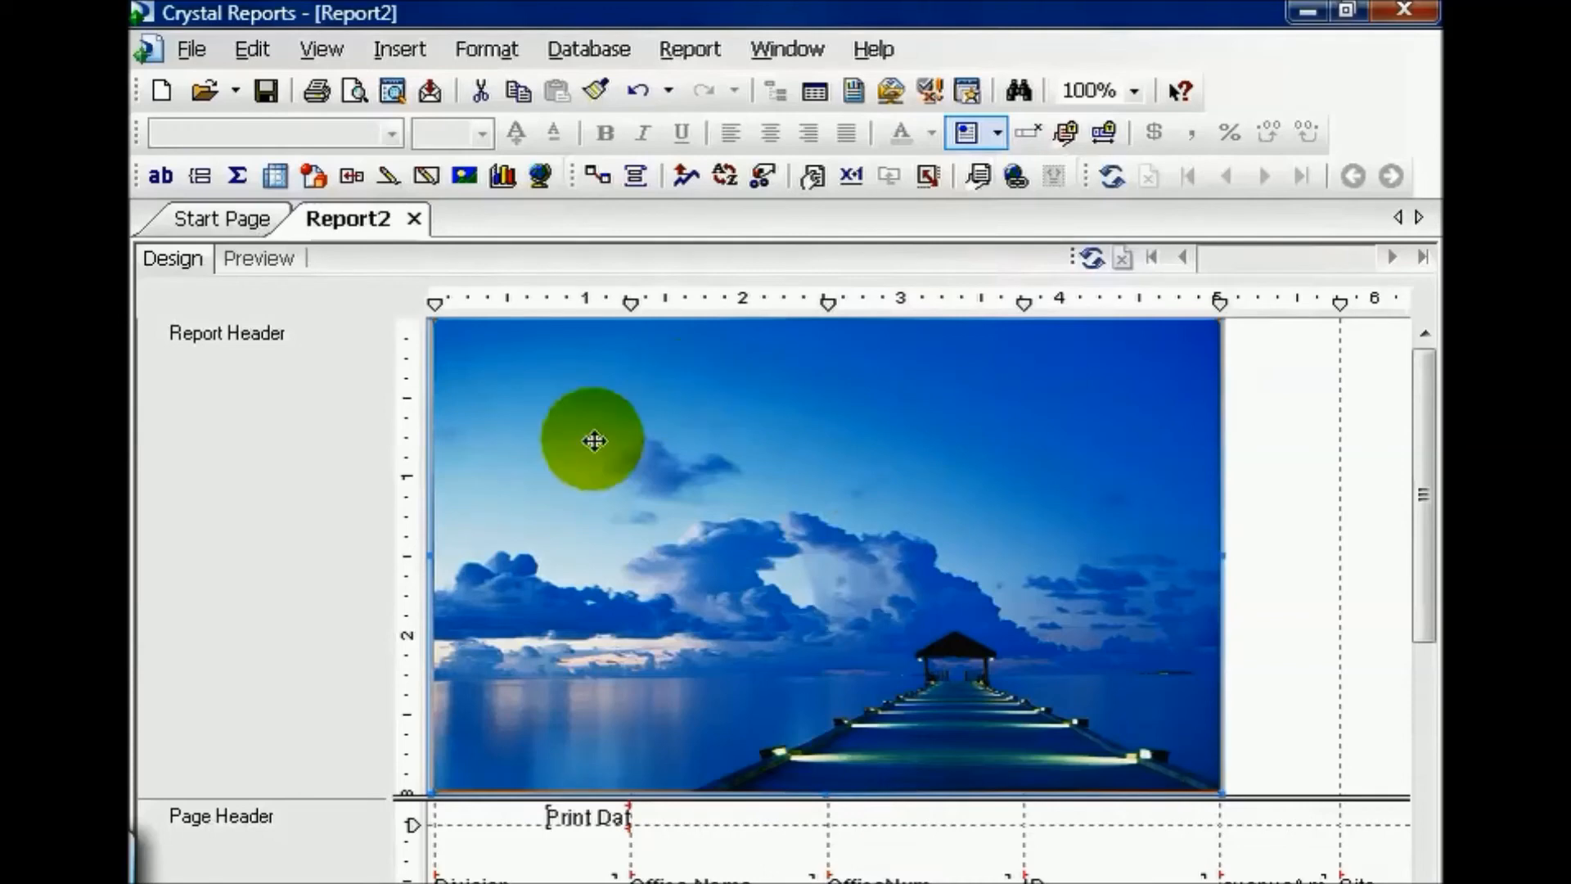
pyautogui.moveTo(591, 440); pyautogui.dragTo(702, 438)
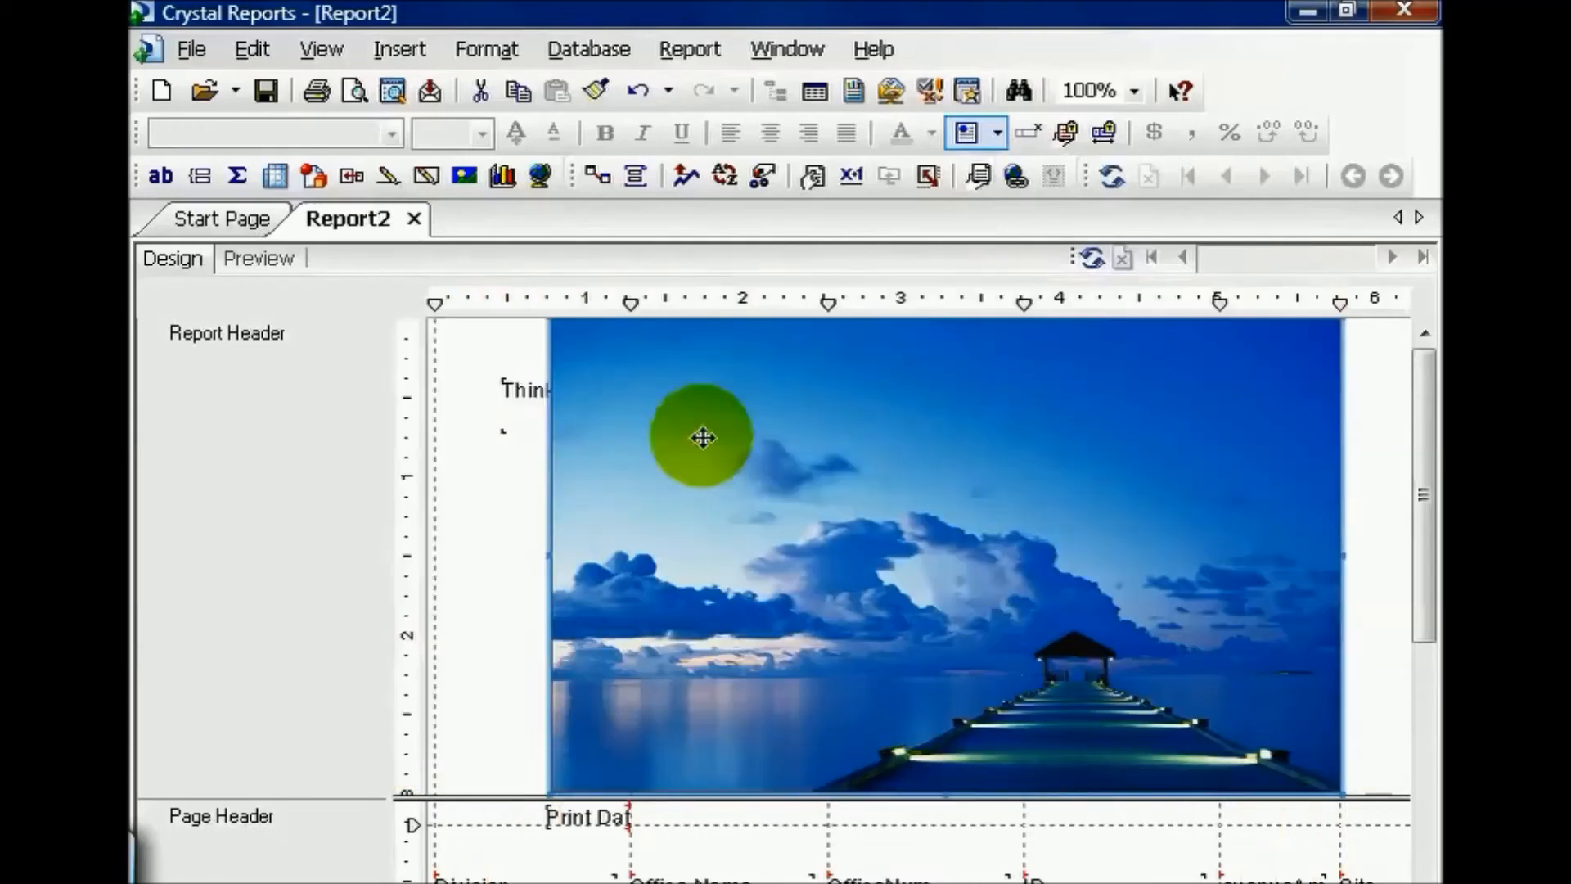
# Format the "Think Happy Thoughts" text object in the Broadway font, size 14, with white as the font color, and apply the settings
pyautogui.rightClick(508, 420)
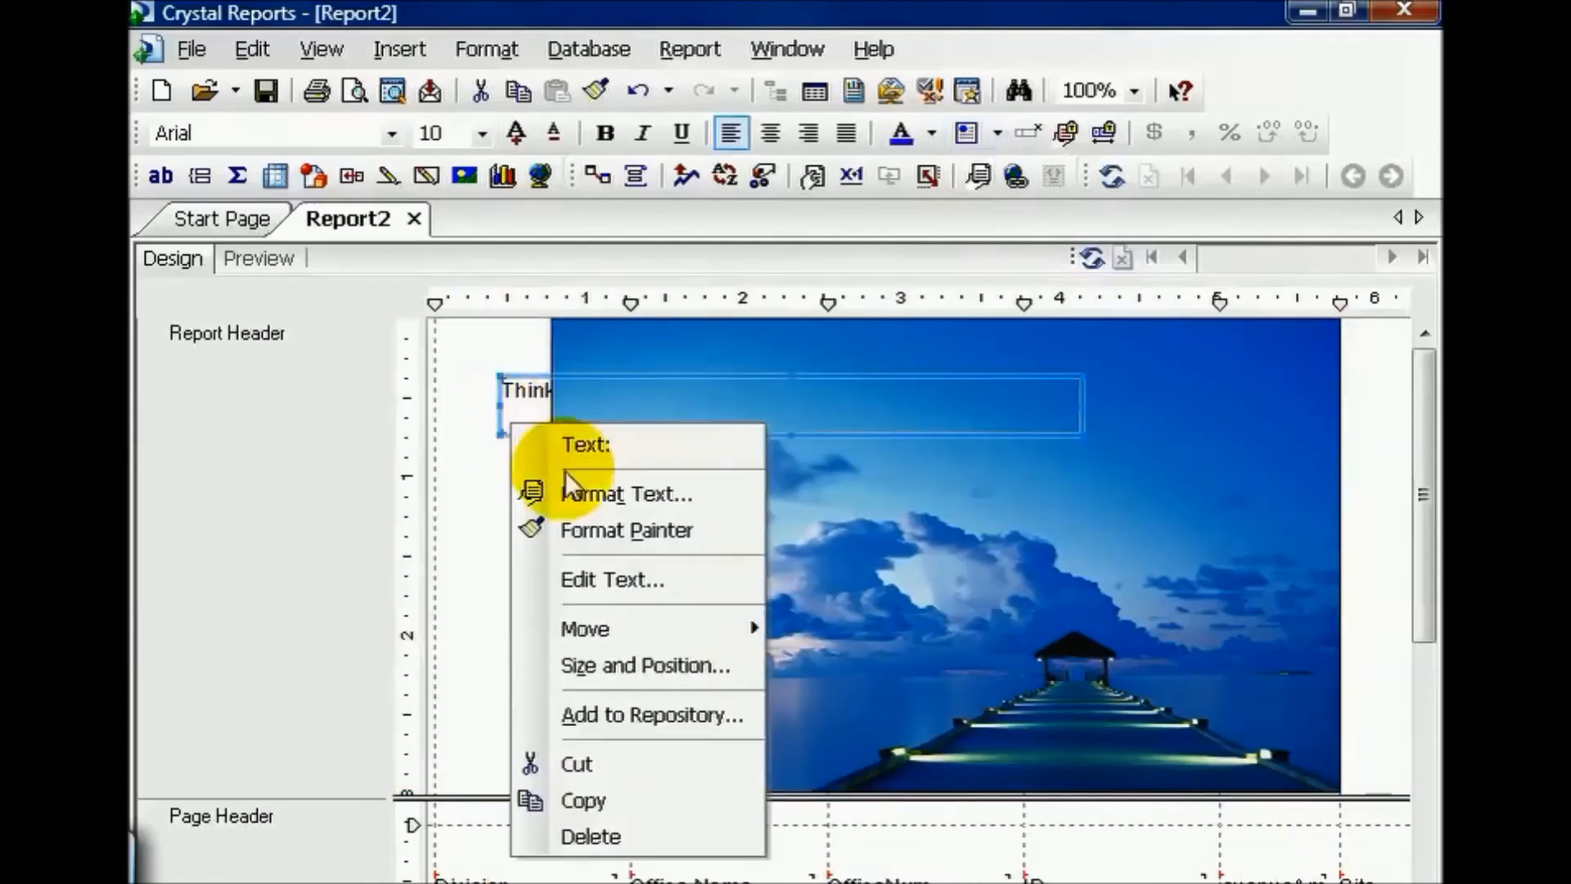
pyautogui.click(577, 491)
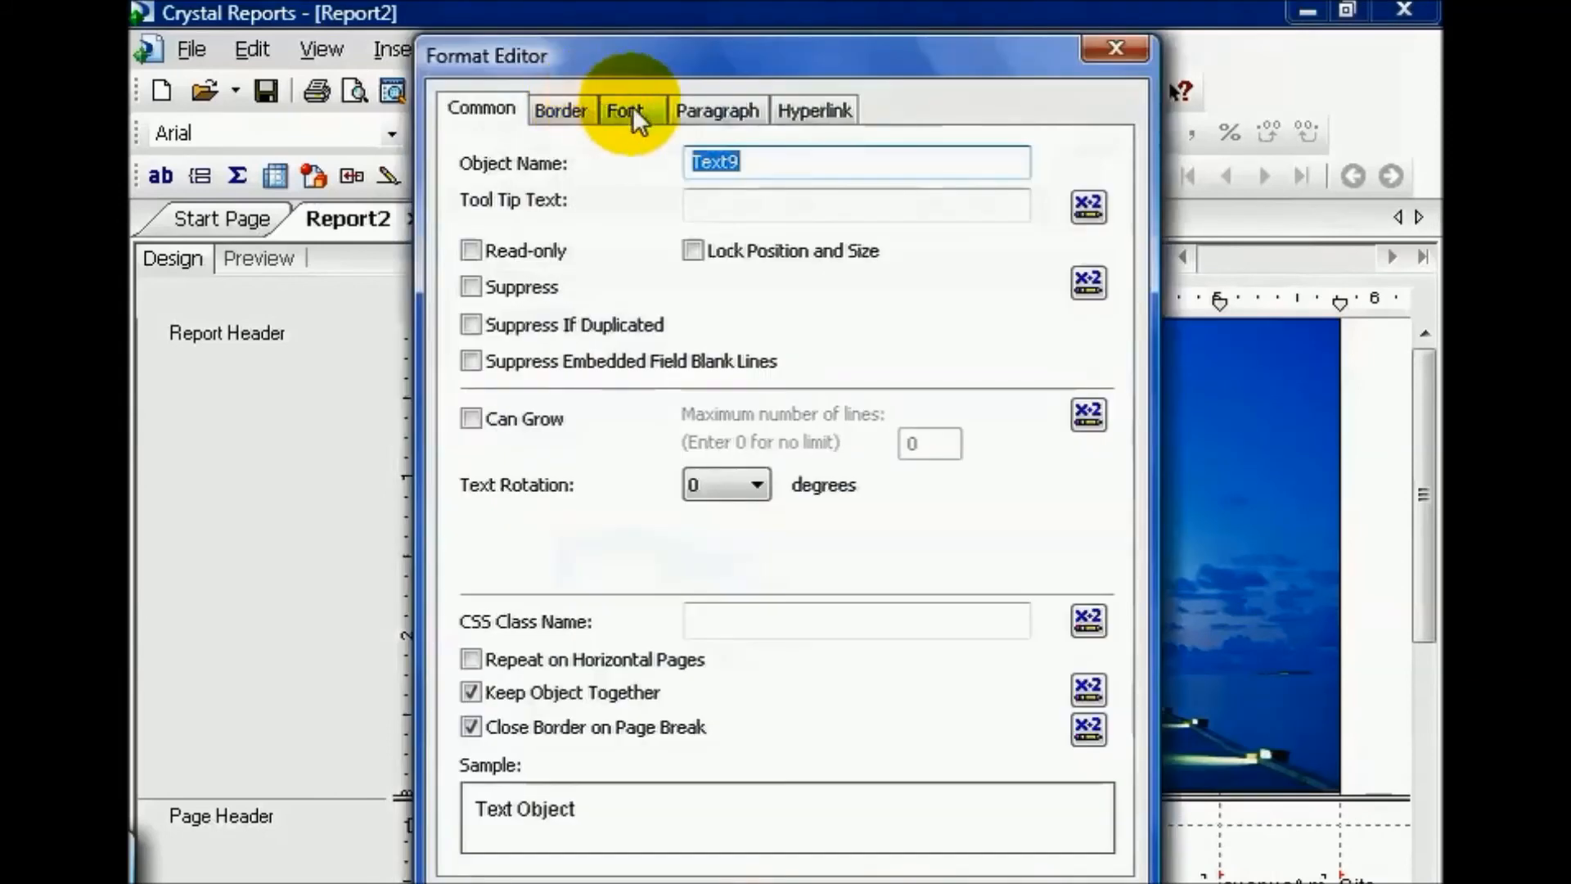
pyautogui.click(626, 110)
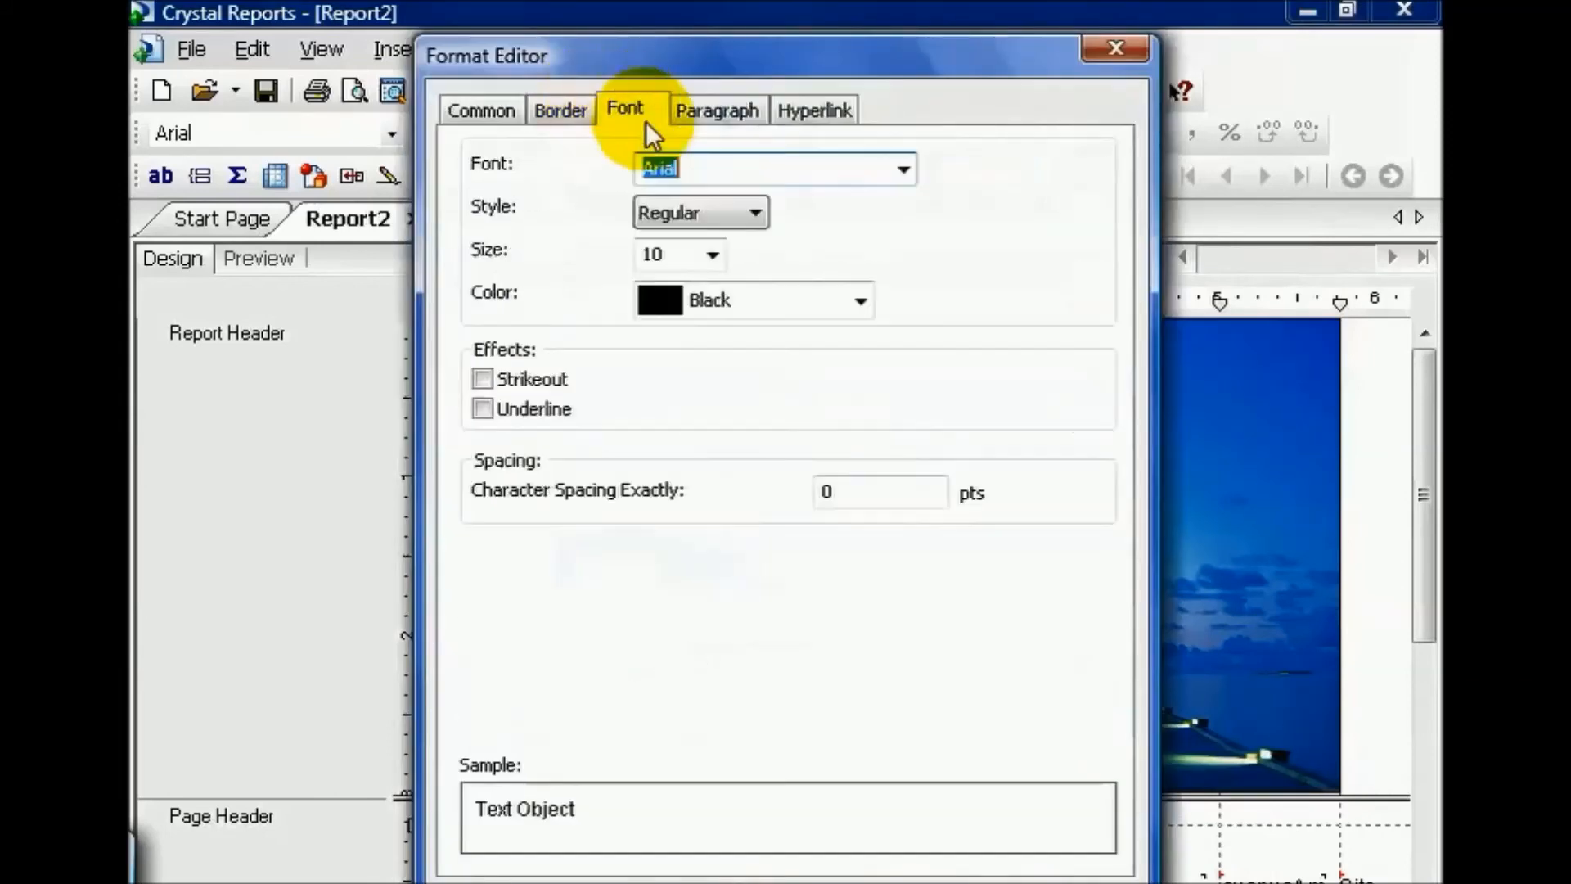
pyautogui.click(901, 174)
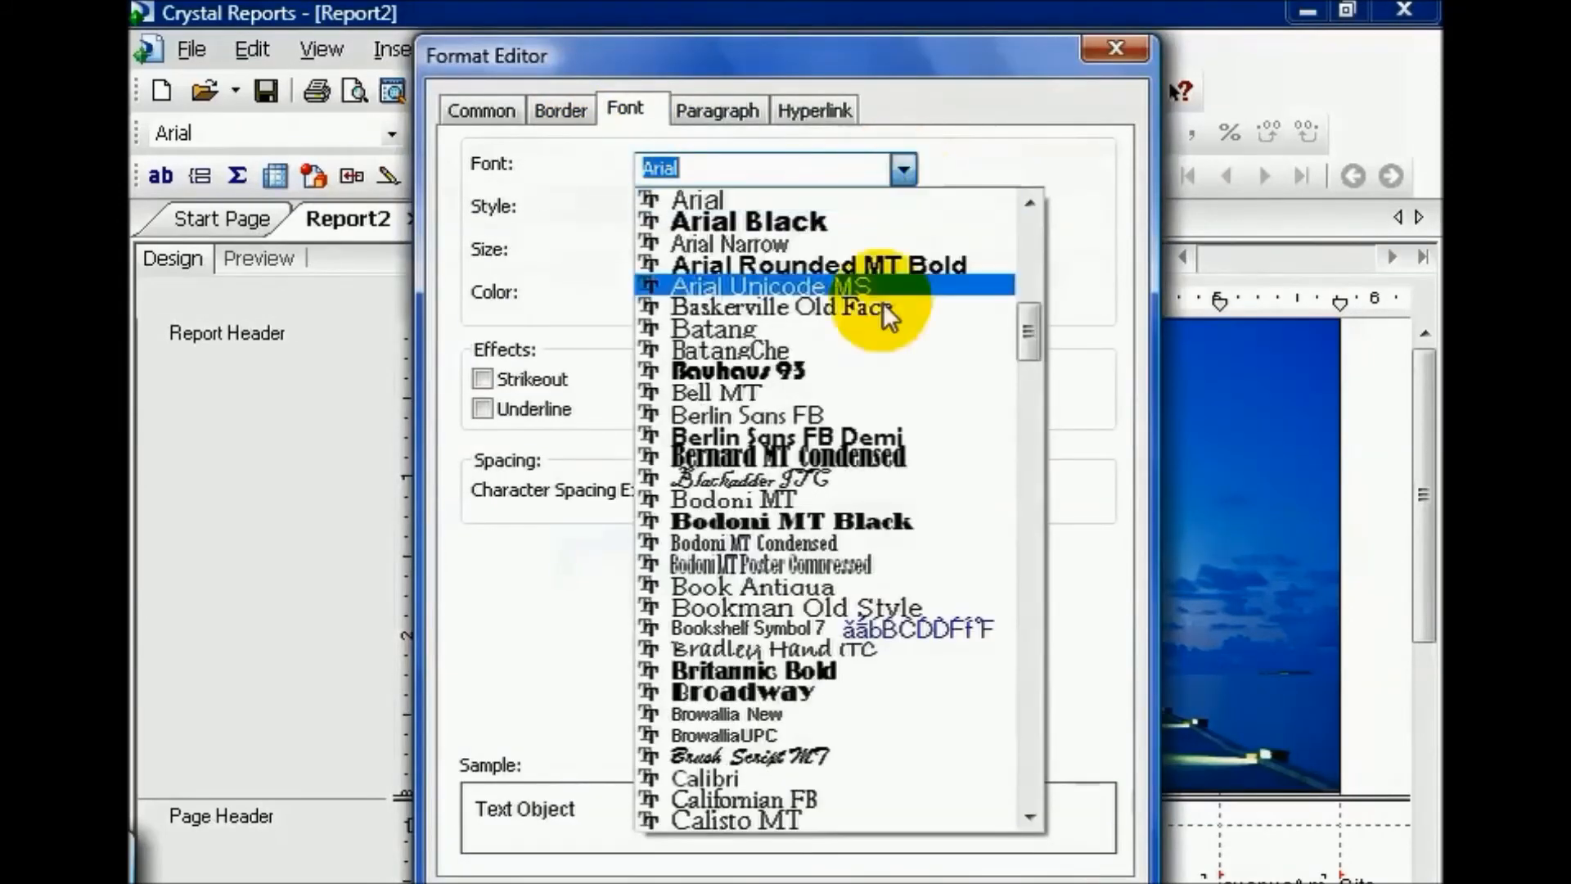
pyautogui.click(807, 695)
pyautogui.click(713, 255)
pyautogui.click(676, 393)
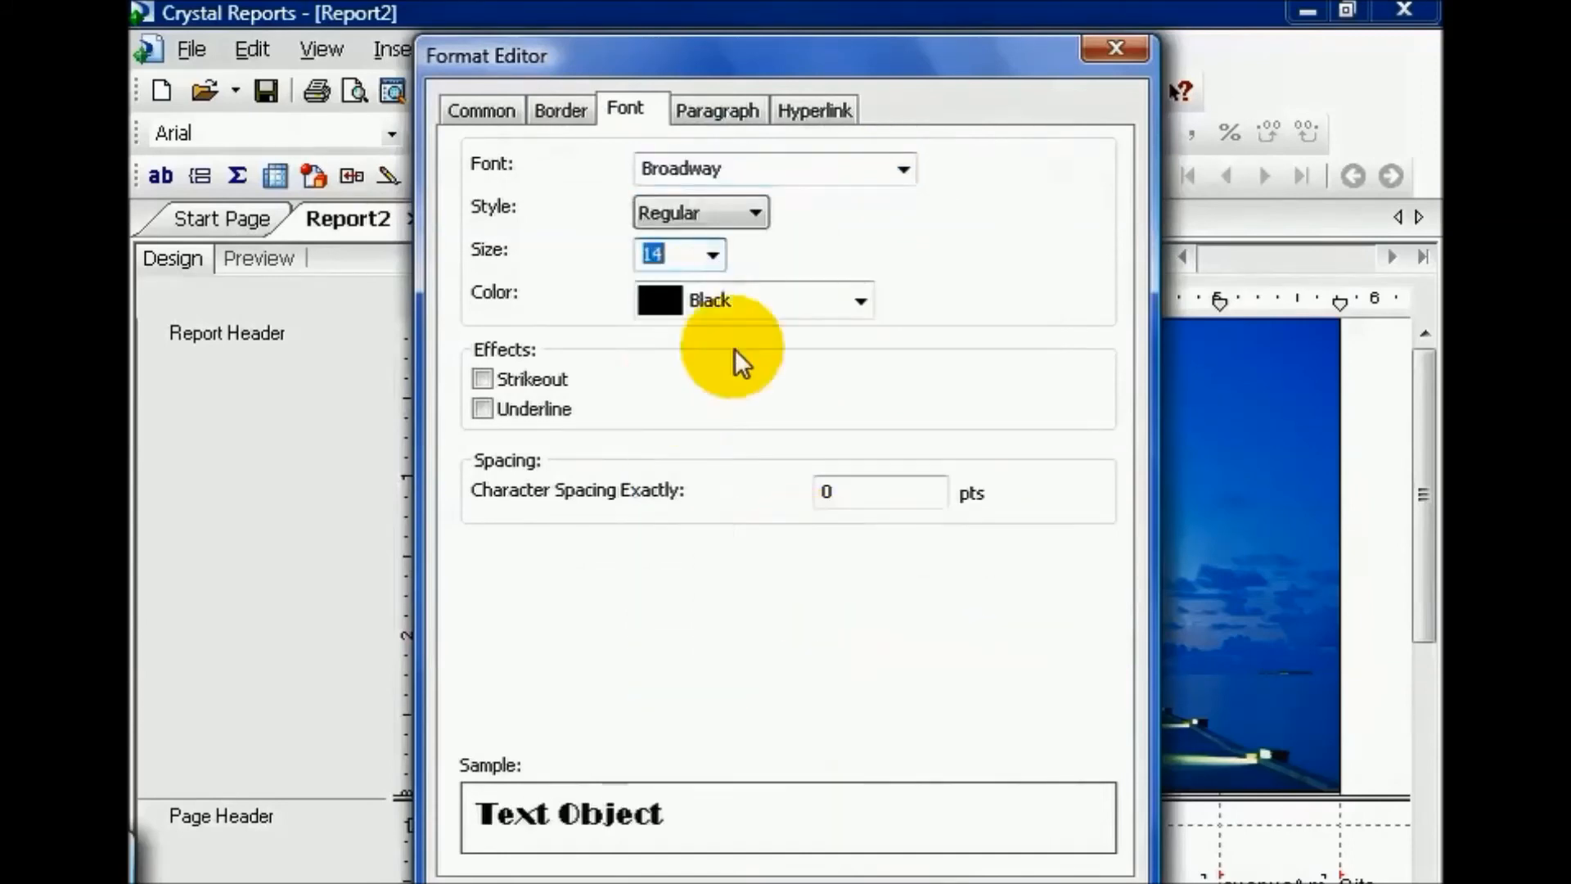
pyautogui.click(859, 301)
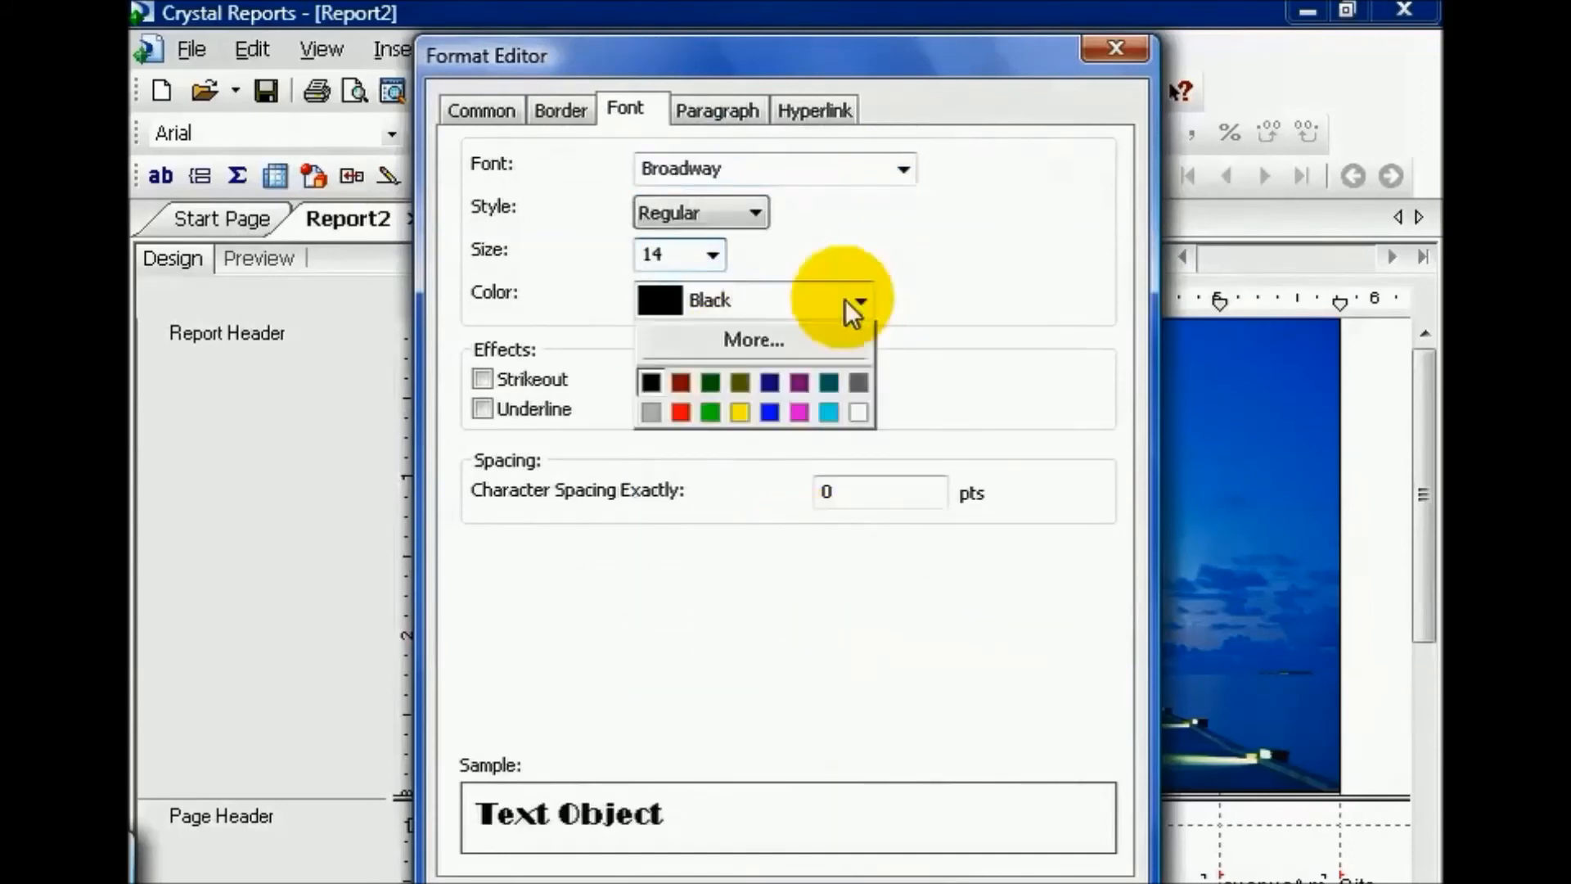
pyautogui.click(859, 411)
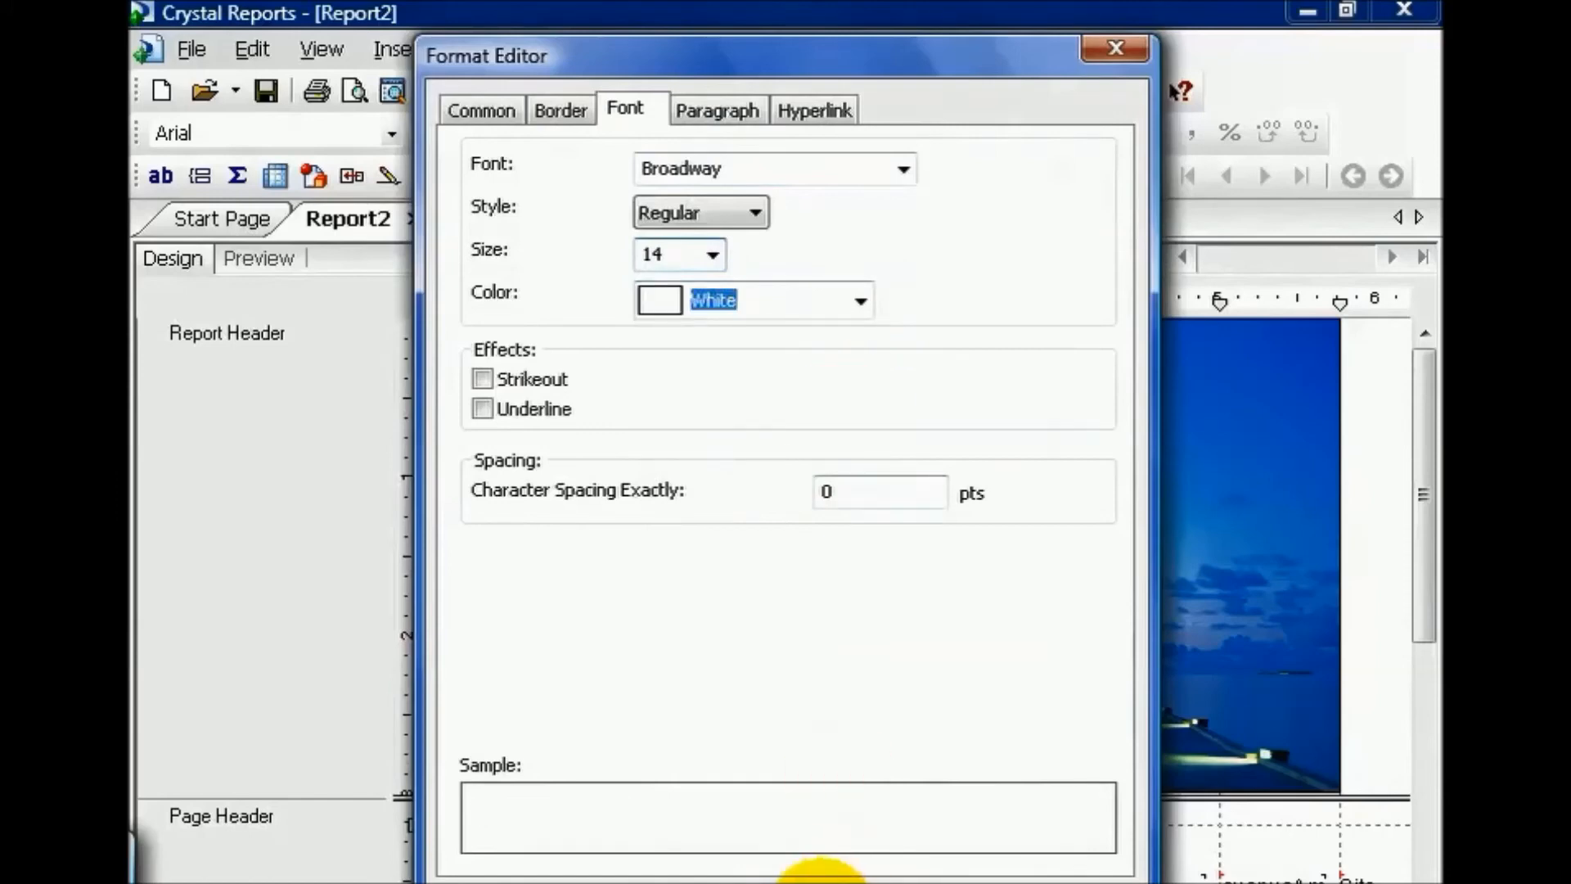
pyautogui.click(821, 882)
# Bring the text object forward in front of the picture and move it about 0.65 in to the right so it lies entirely on the picture
pyautogui.moveTo(536, 399)
pyautogui.mouseDown()
pyautogui.moveTo(570, 391)
pyautogui.moveTo(539, 389)
pyautogui.mouseUp()
pyautogui.rightClick(538, 390)
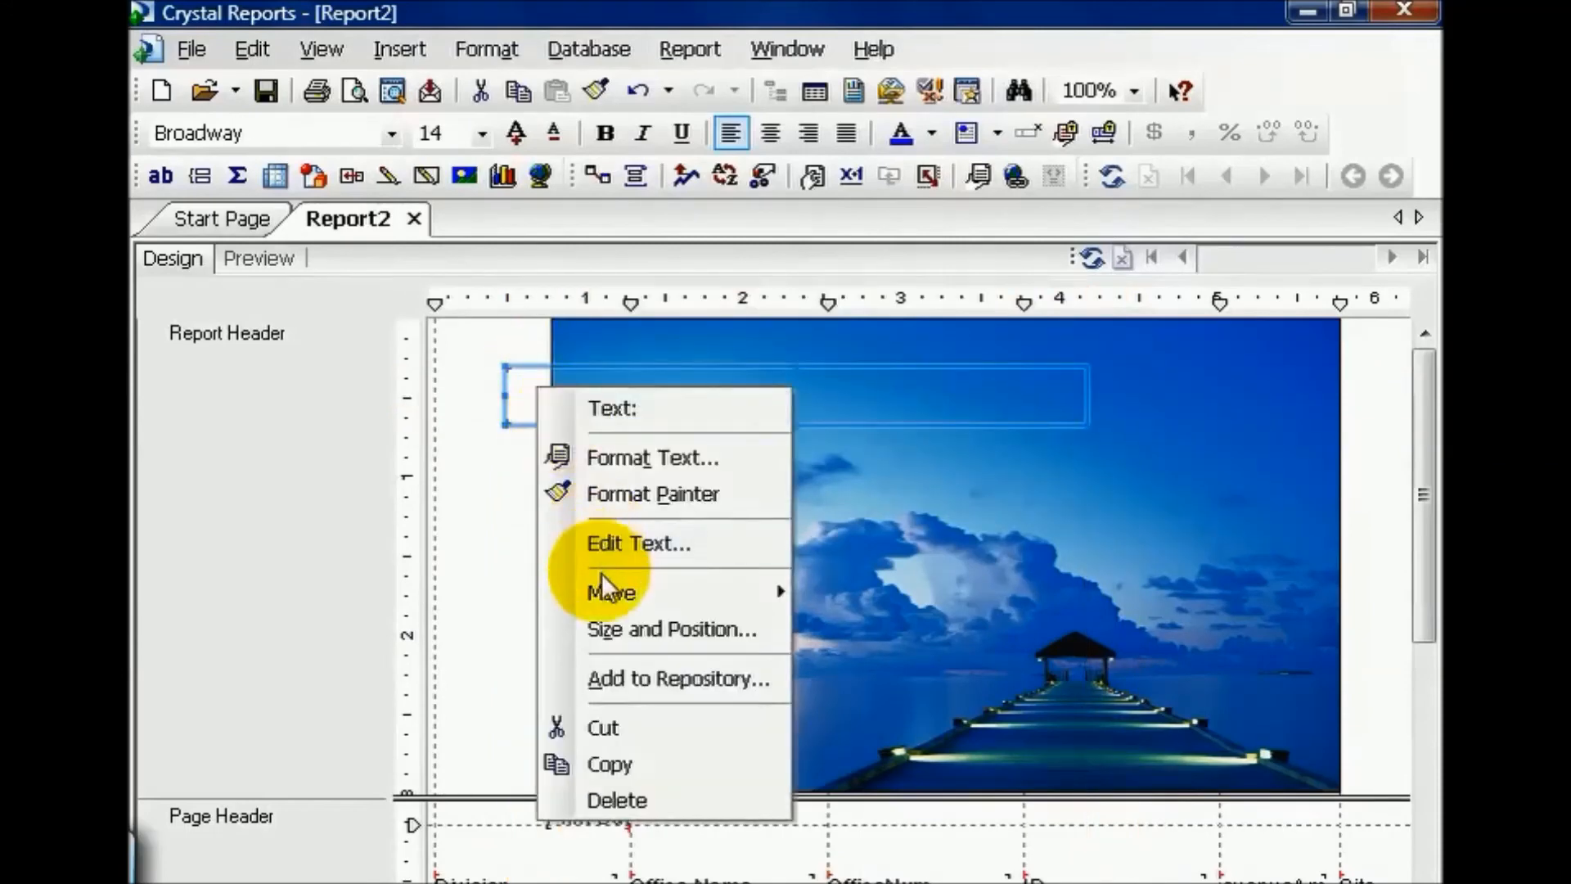
pyautogui.moveTo(603, 589)
pyautogui.click(872, 592)
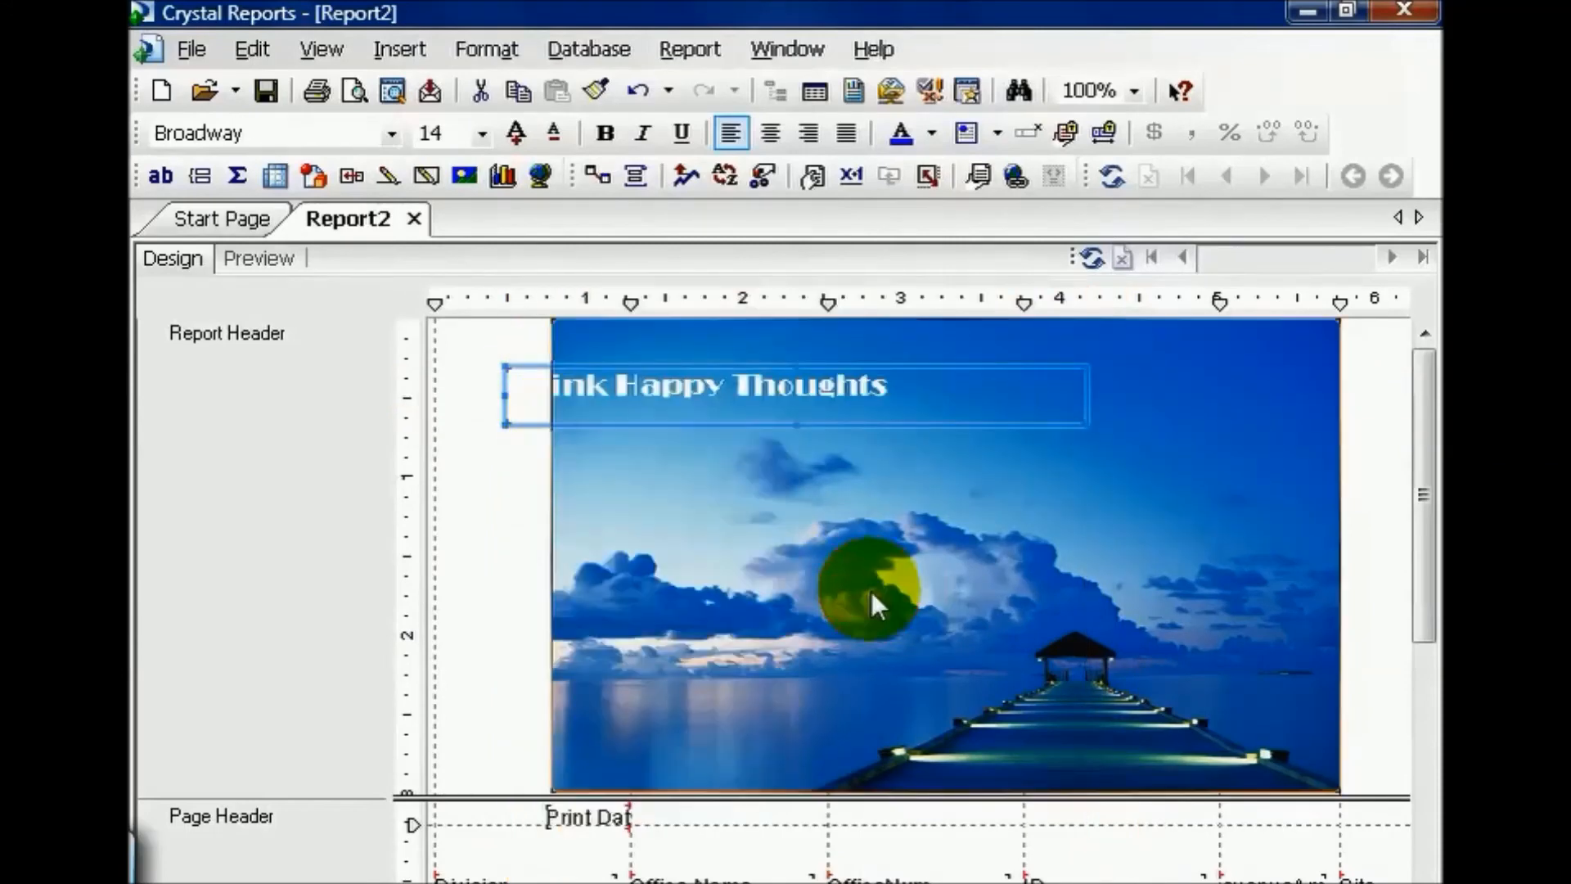
pyautogui.moveTo(563, 396); pyautogui.dragTo(667, 406)
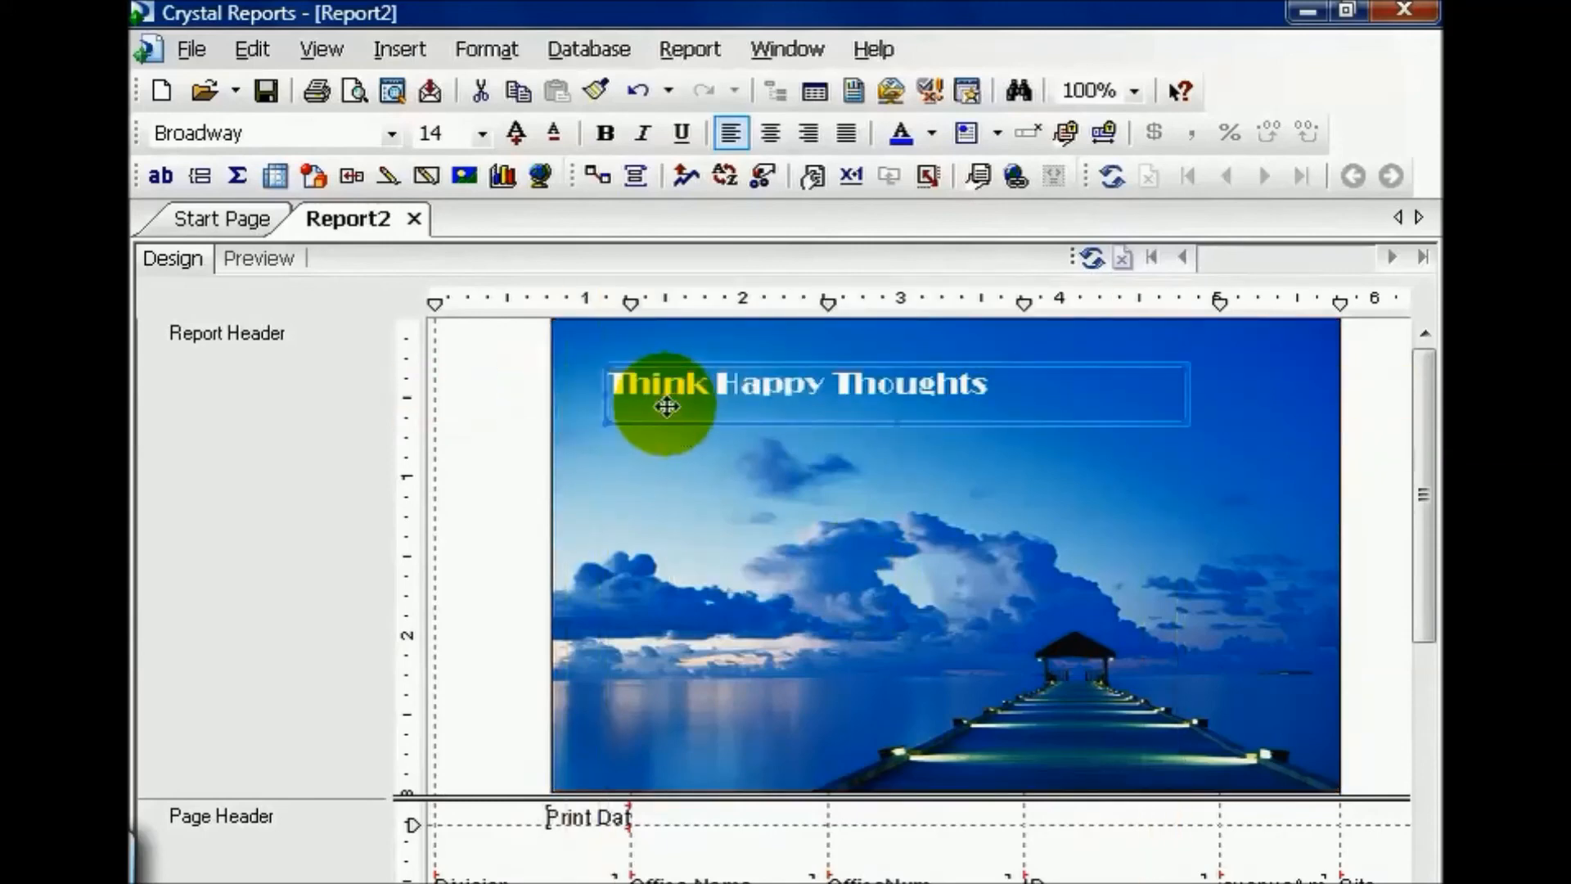